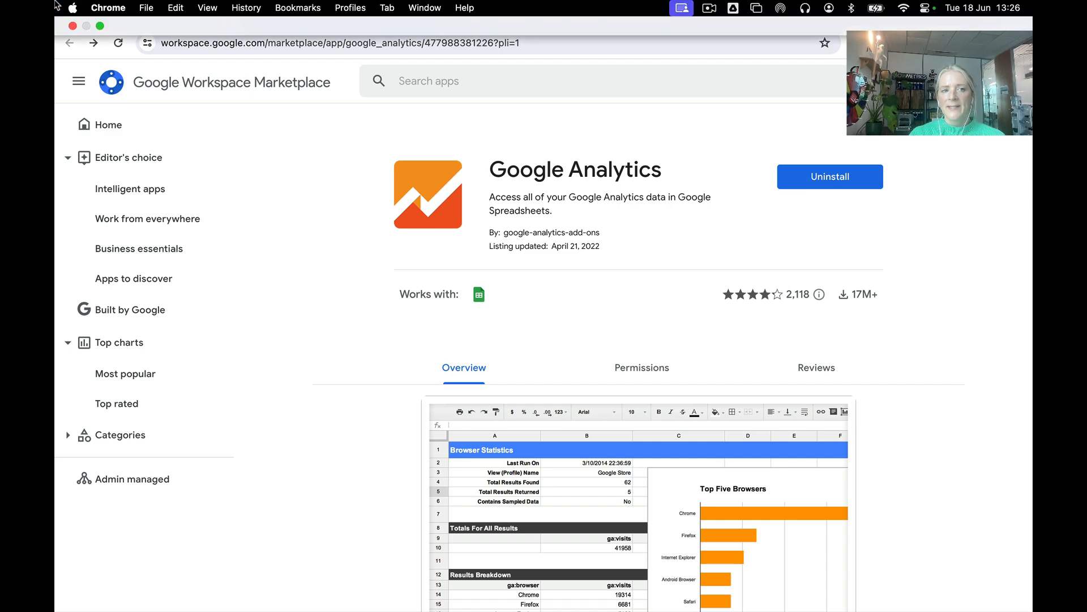
- Switch to the Safari slide deck and open the template link on the Google Sheets add-on slide
click(100, 26)
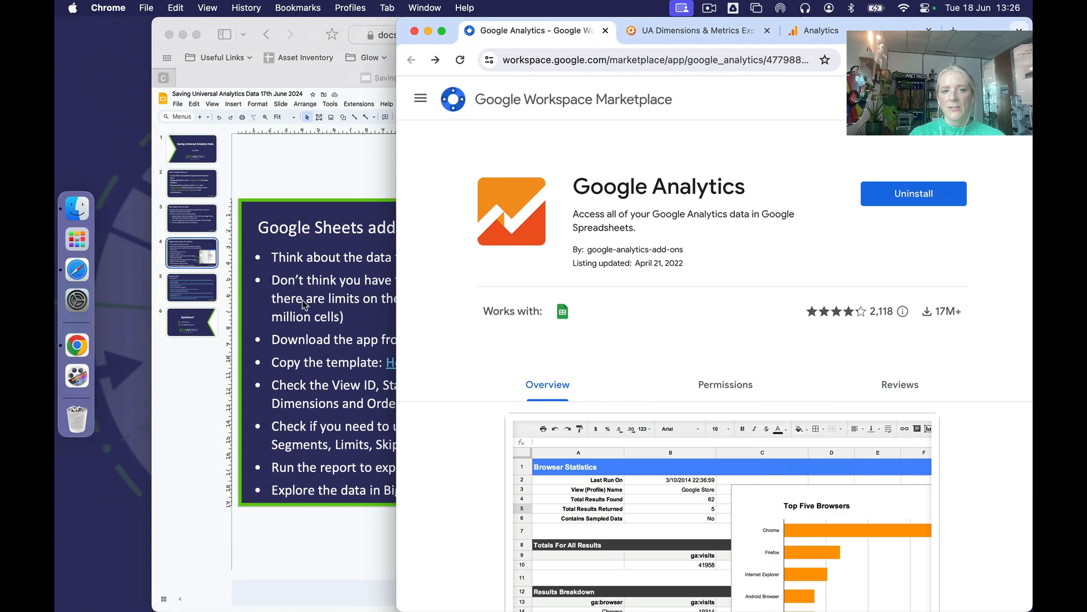
click(304, 300)
click(395, 365)
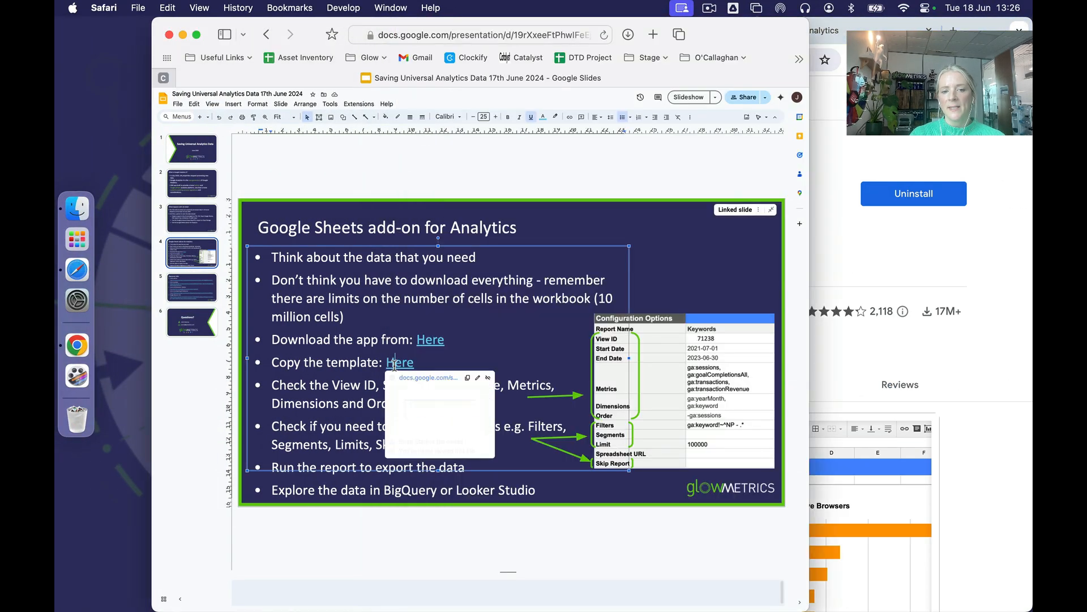
click(422, 443)
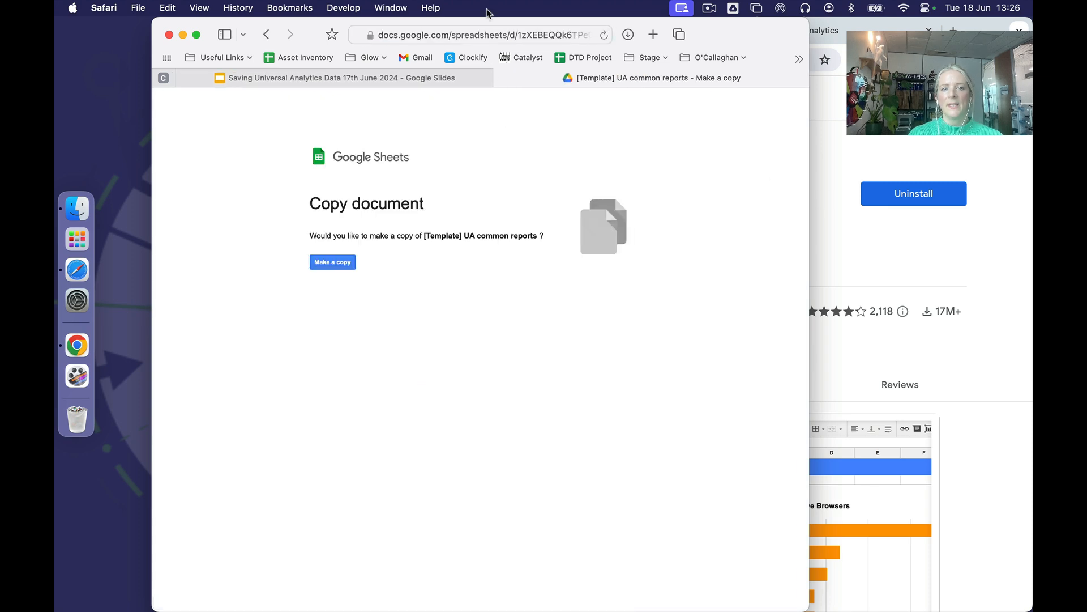
- Open the template's copy link in a full-screen Chrome window and make a copy of [Template] UA common reports
click(474, 33)
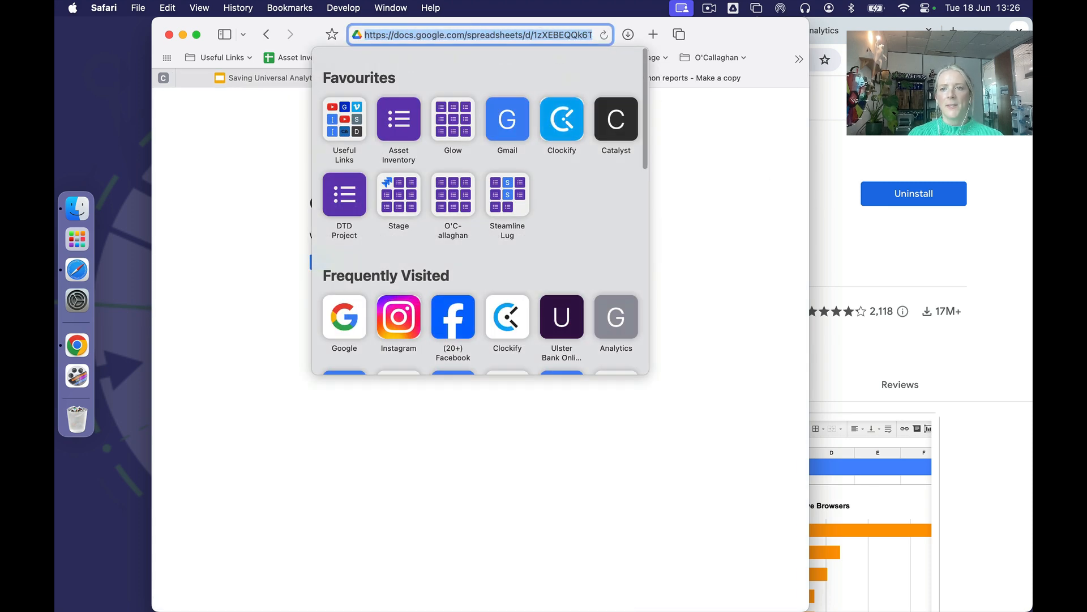
click(916, 137)
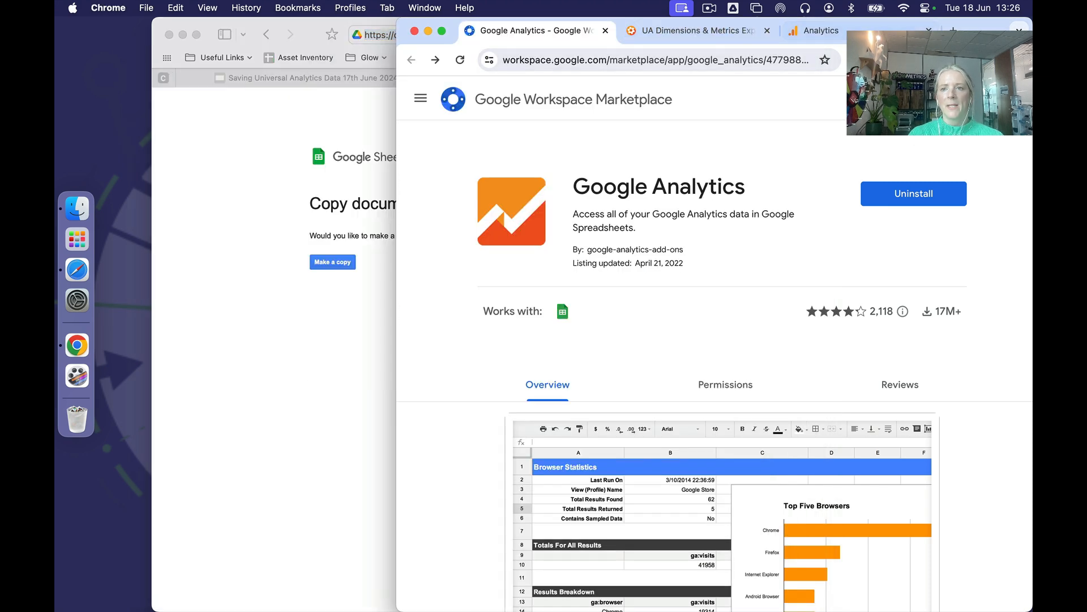
key(super+t)
text(https://docs.google.com/spreadsheets/d/1zXEBEQQk6TPeGb7-Wm2J0uM0q0XnTdJqrfikCTmYs8c/copy)
key(Return)
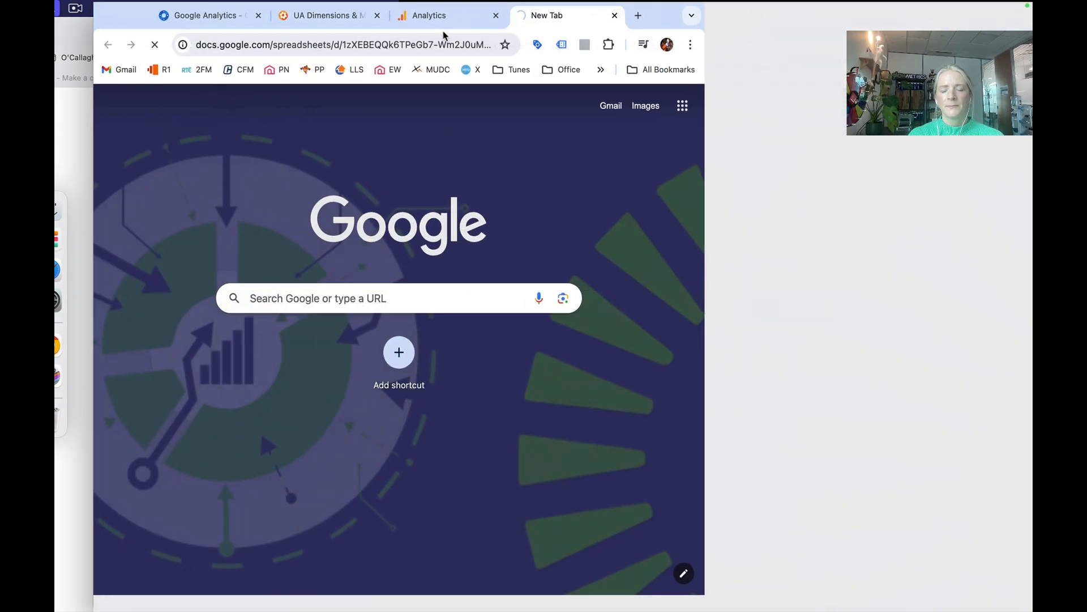
key(ctrl+super+f)
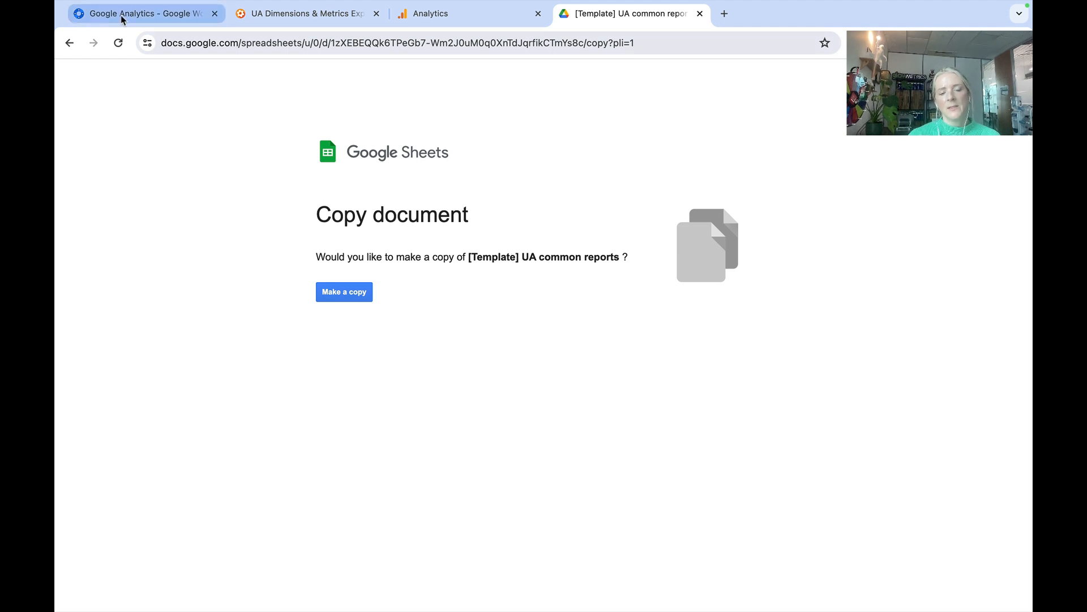
click(338, 292)
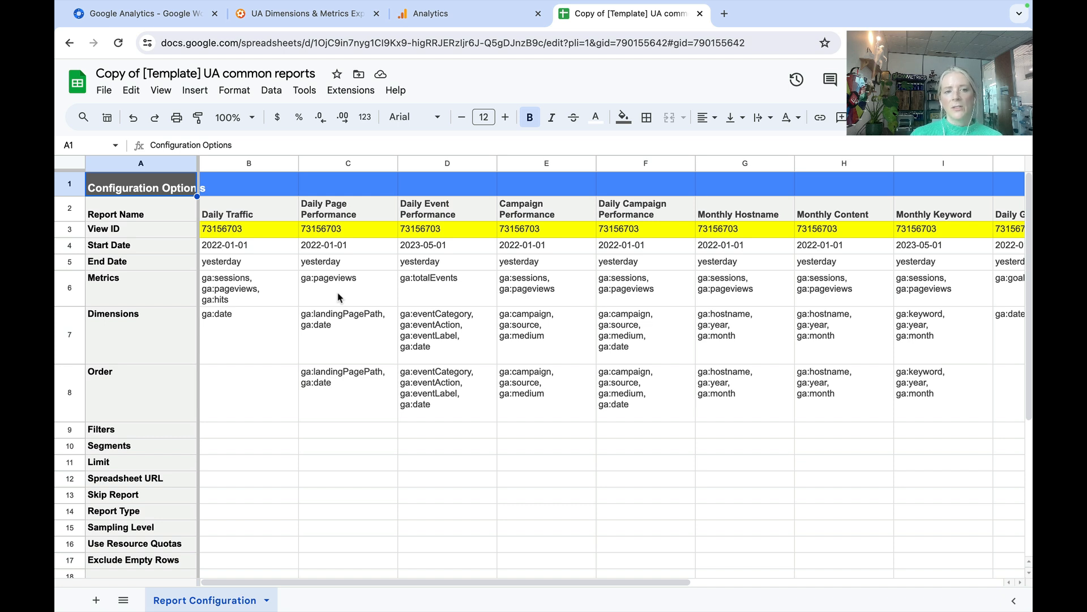
- Review the report names in row 2 of the Report Configuration sheet, from Daily Traffic to Ads Revenue Report
click(263, 216)
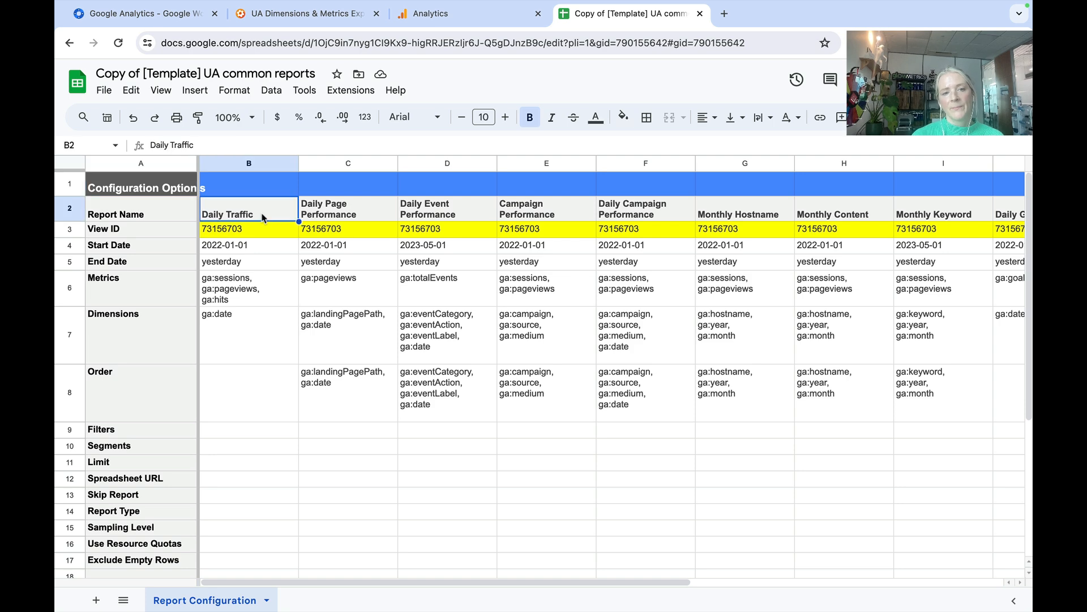
key(Right)
key(Right)
key(Right)
key(Right)
key(Right)
key(Right)
key(Right)
key(Right)
key(Right)
key(Right)
key(Right)
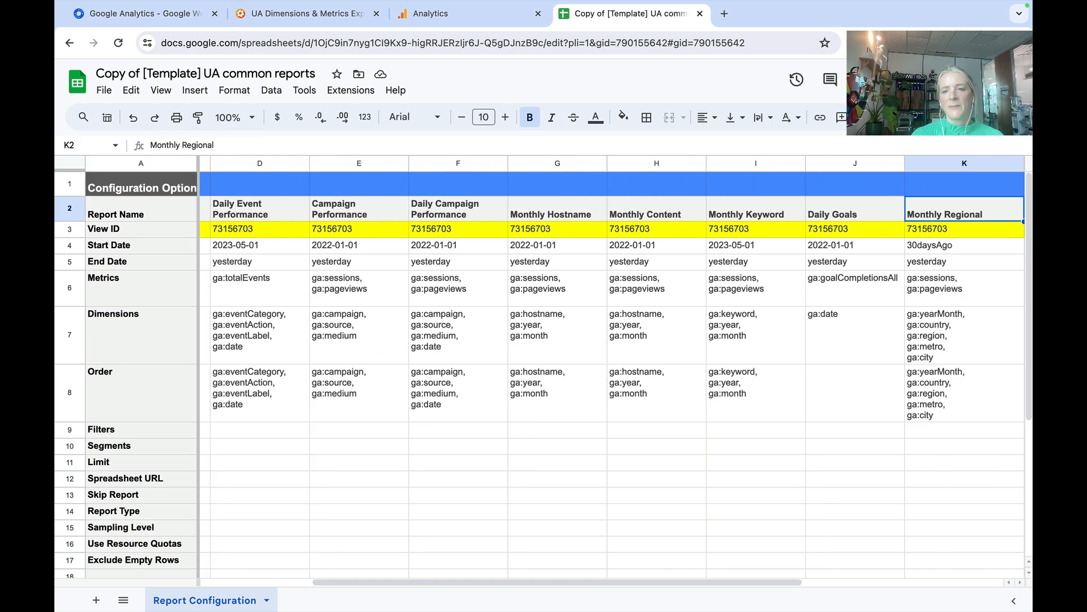
key(Right)
key(Left)
key(Left)
key(Left)
key(Left)
key(Left)
key(Left)
key(Left)
key(Left)
key(Left)
key(Left)
key(Left)
key(Left)
key(Left)
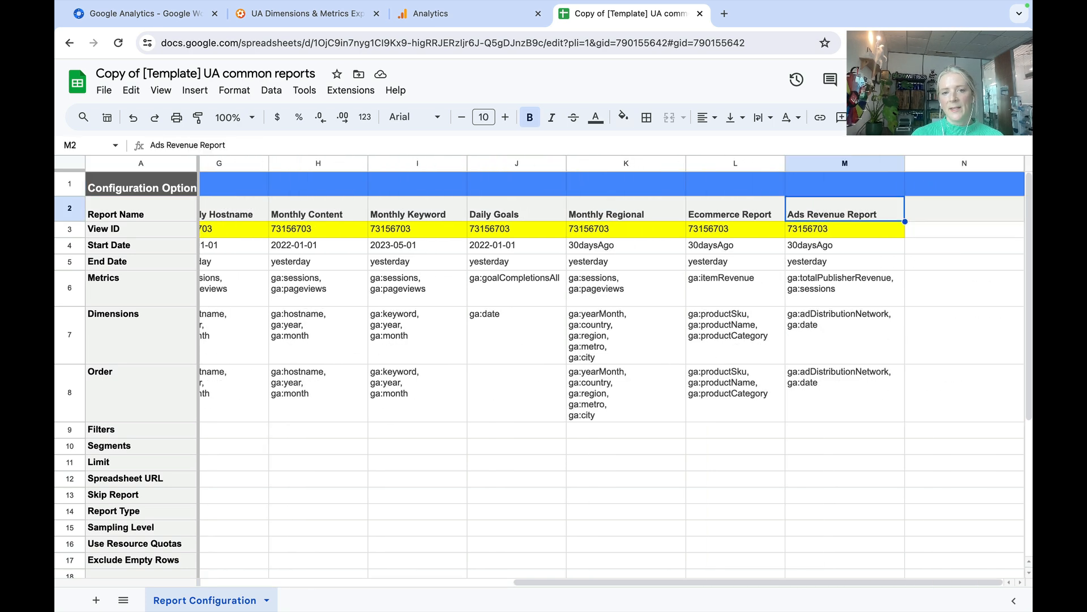
key(Right)
key(Right)
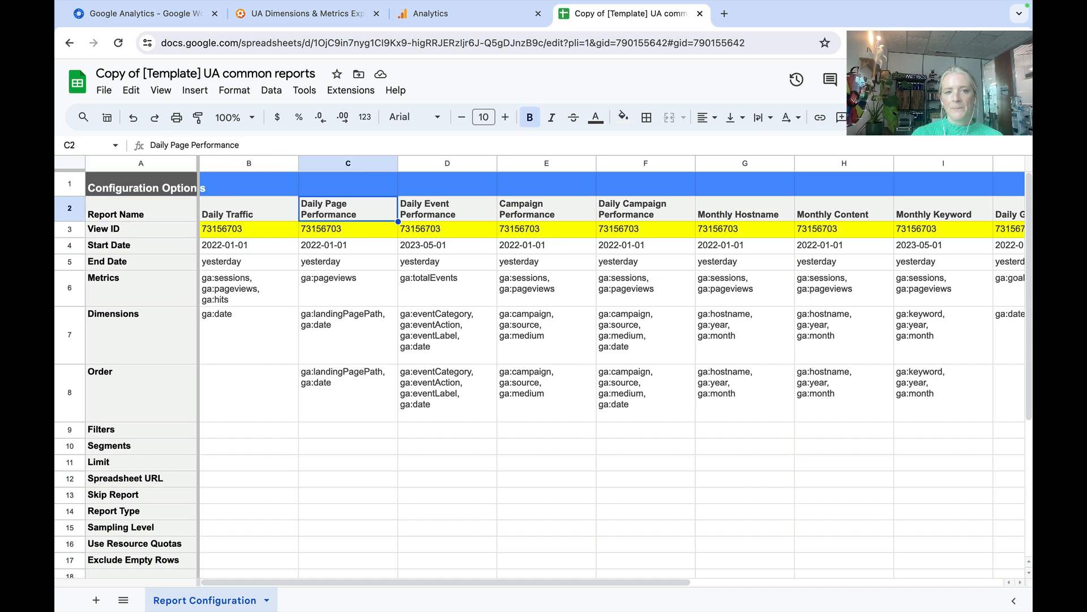
key(Down)
key(Left)
key(Up)
key(Right)
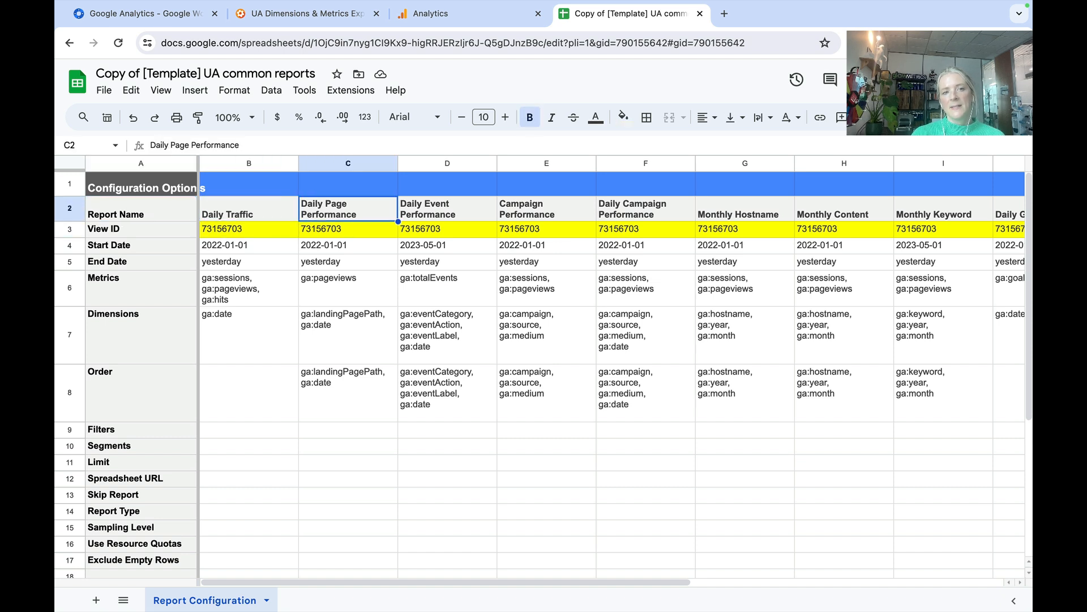
key(Down)
key(Up)
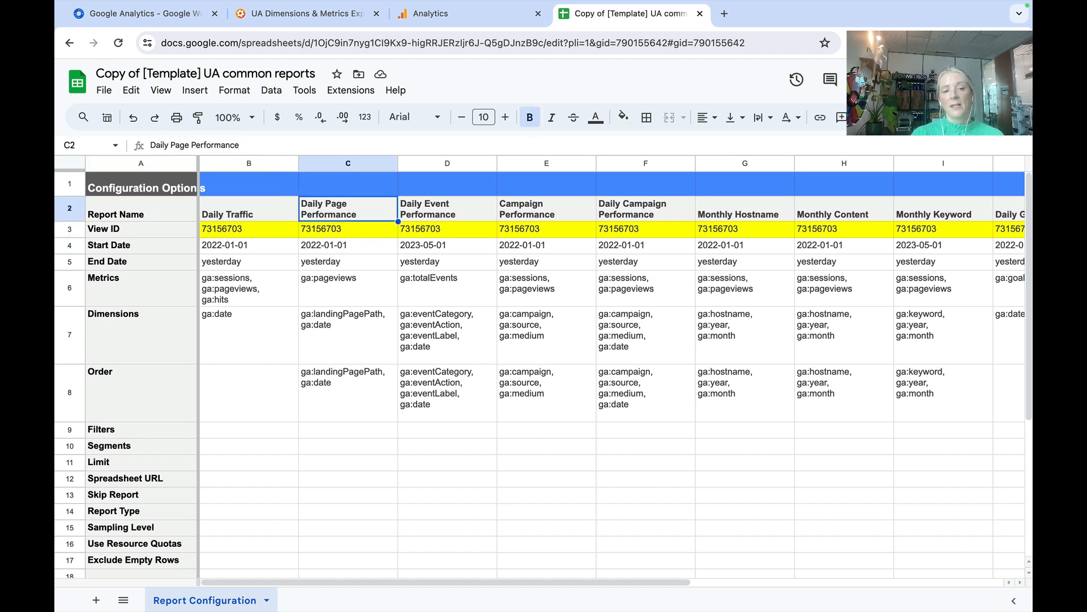
- Review the start dates set for each report across row 4 of the configuration sheet
key(Down)
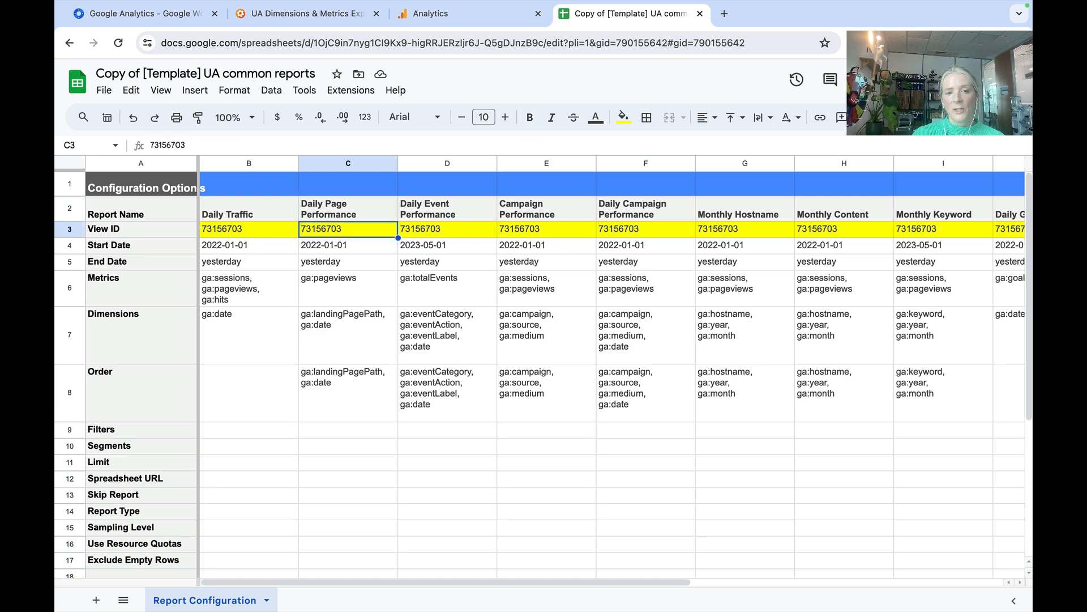
key(Right)
key(Down)
key(Left)
key(Right)
key(Right)
key(Right)
key(Right)
key(Right)
key(Right)
key(Right)
key(Right)
key(Right)
key(Right)
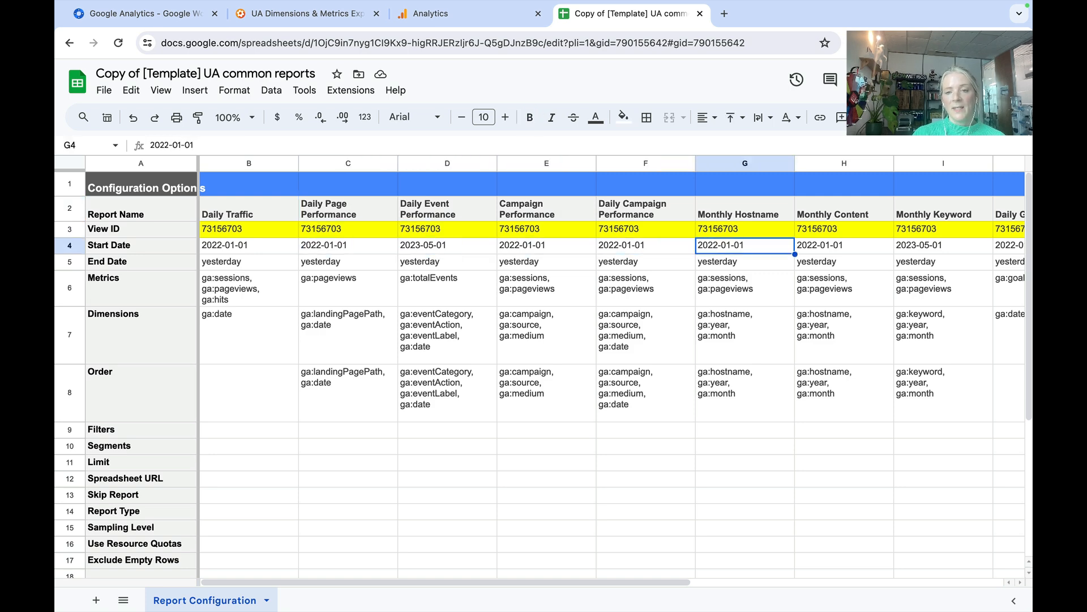
key(Right)
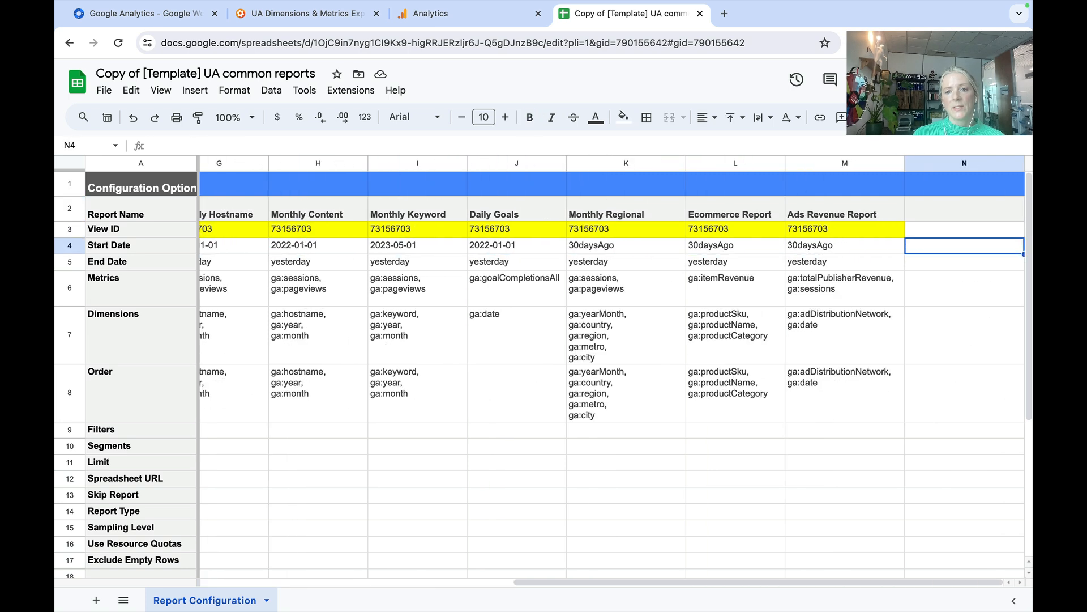
key(Left)
key(Left)
key(Left)
key(Left)
key(Left)
key(Left)
key(Left)
key(Left)
key(Left)
key(Left)
key(Left)
key(Left)
key(Left)
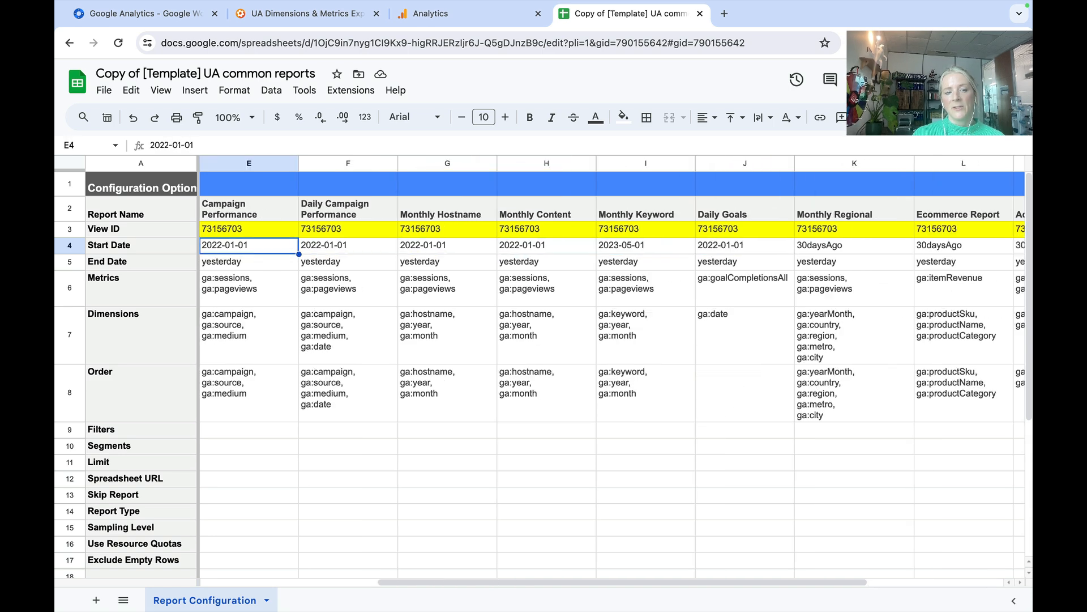
key(Up)
key(Up)
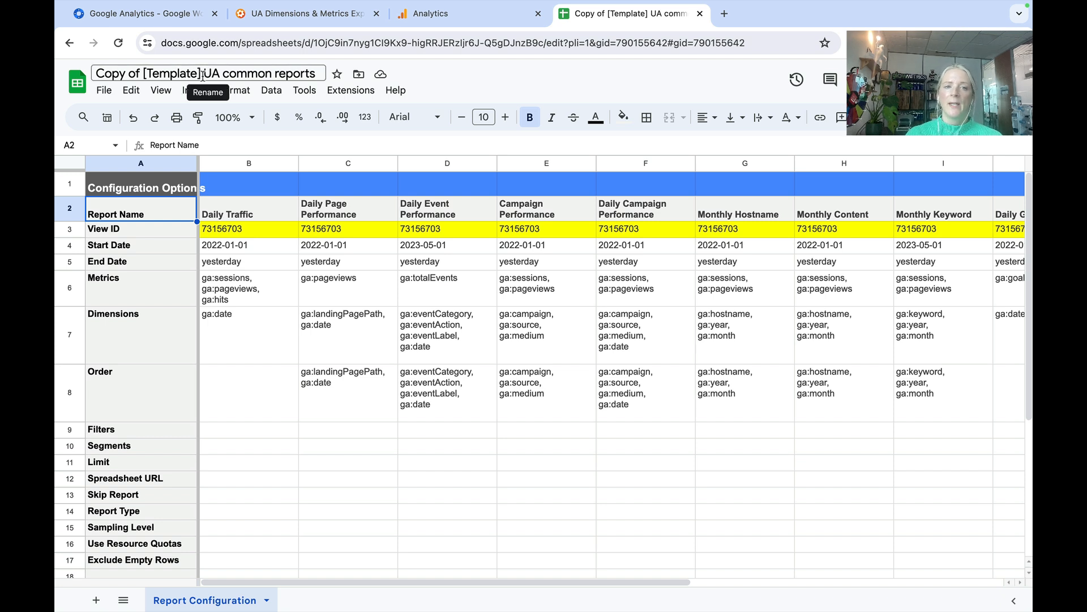
- Rename the copied spreadsheet as "GlowMetrics UA common reports"
drag(203, 75, 94, 74)
text(Glo)
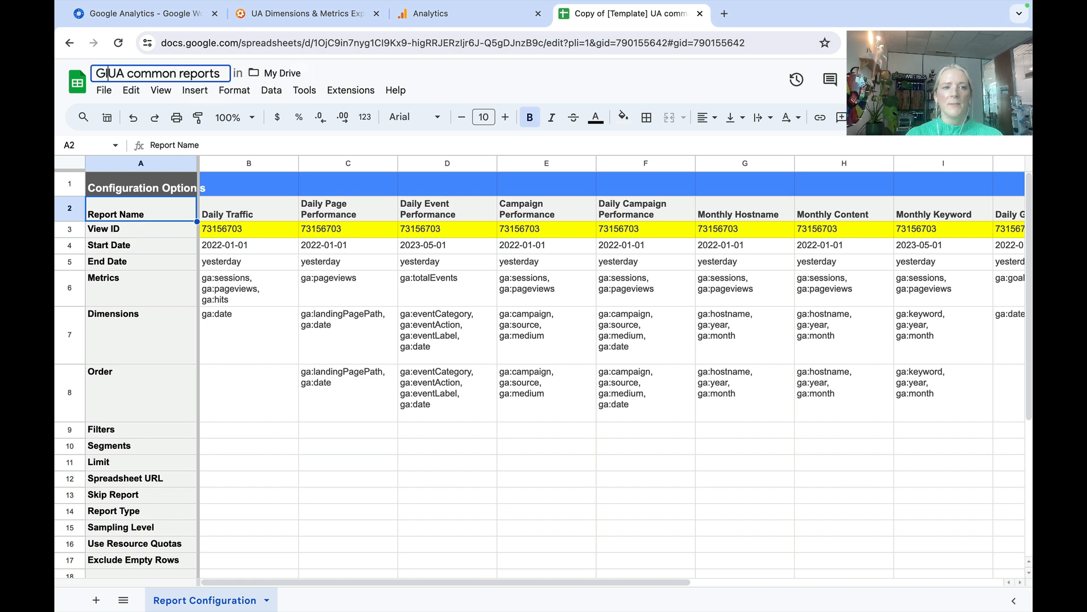
text(wMetr)
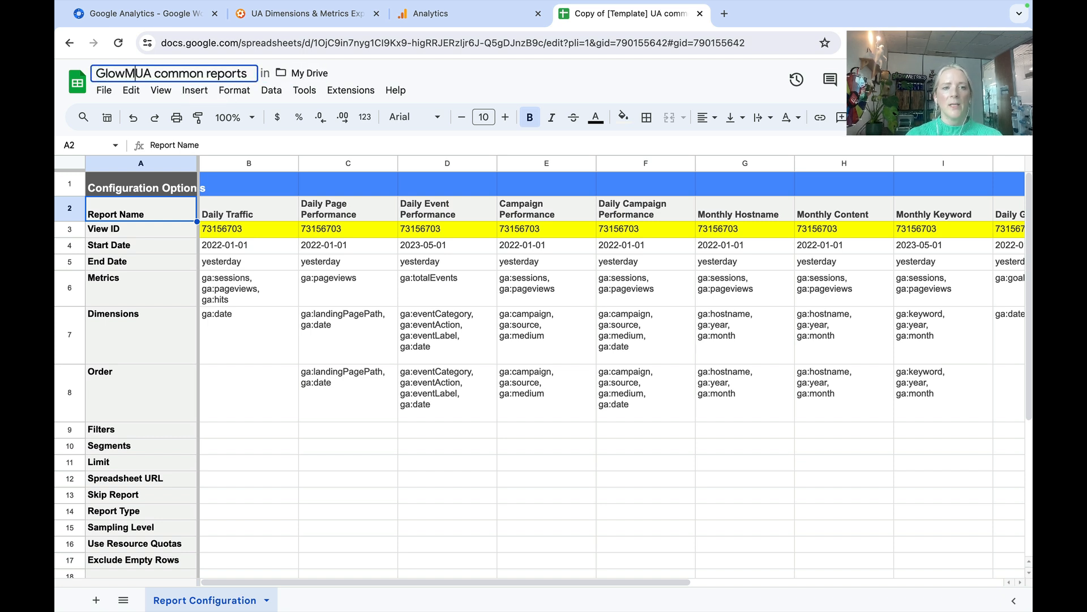
text(ics)
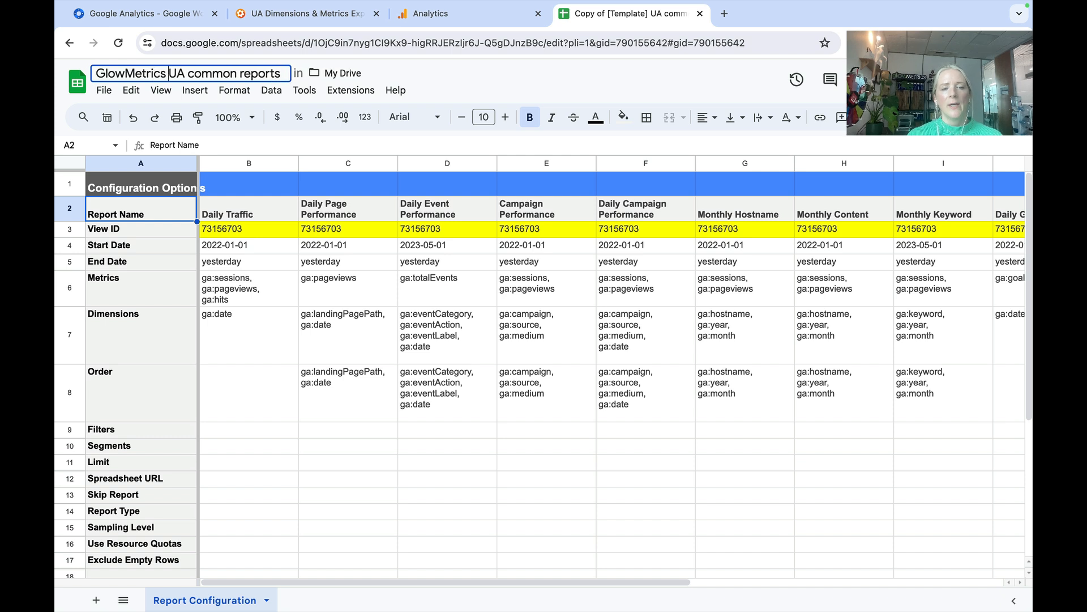
key(Return)
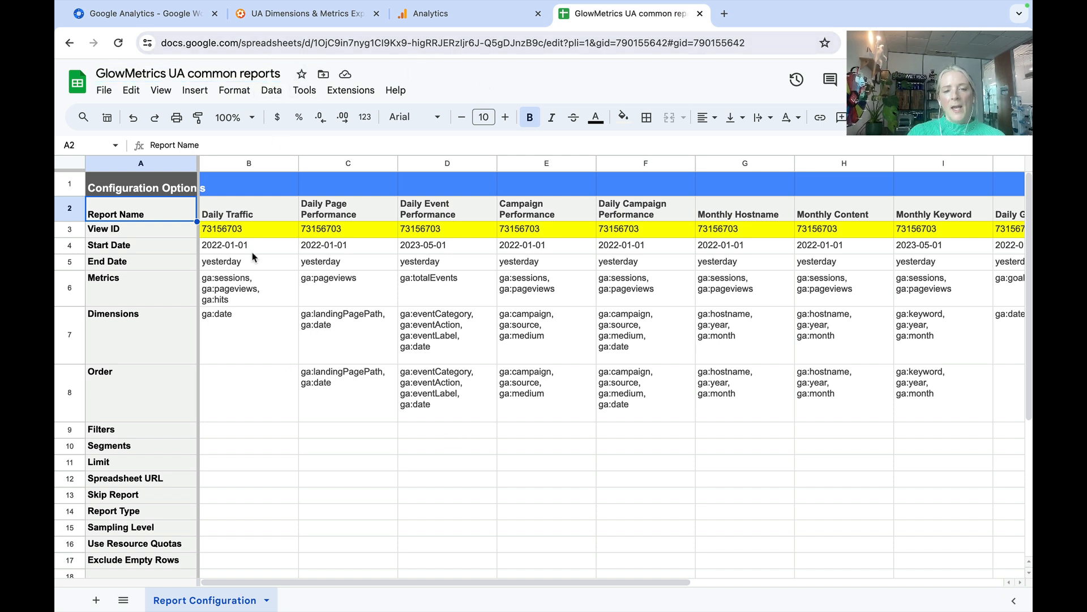
- Examine the highlighted View ID row and the Report Name row from Daily Traffic to Monthly Content
drag(165, 235, 470, 236)
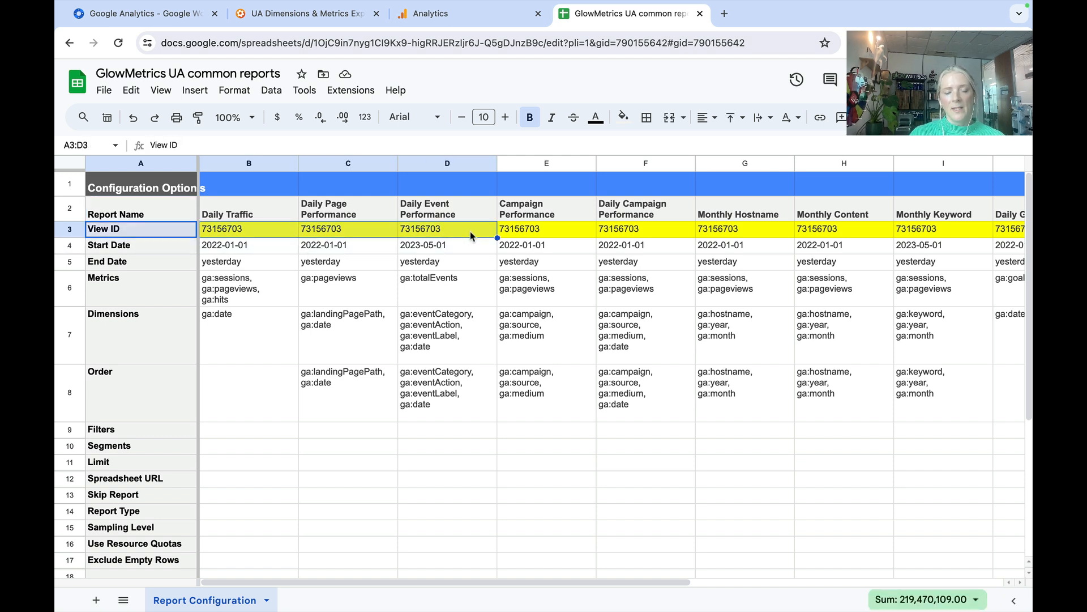
click(130, 220)
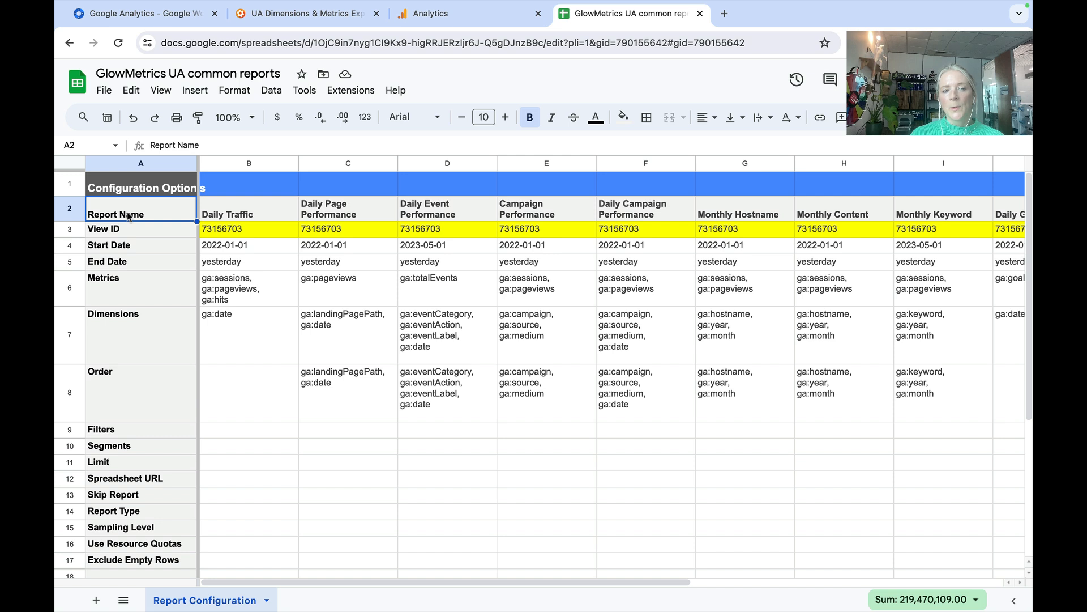
click(250, 218)
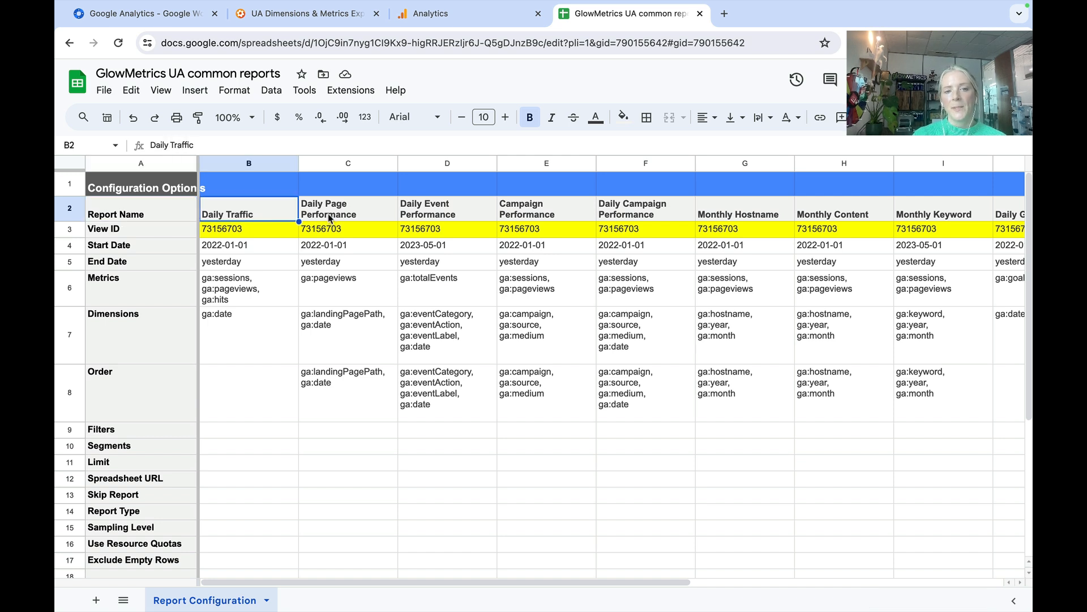
key(Right)
key(Right)
key(Right)
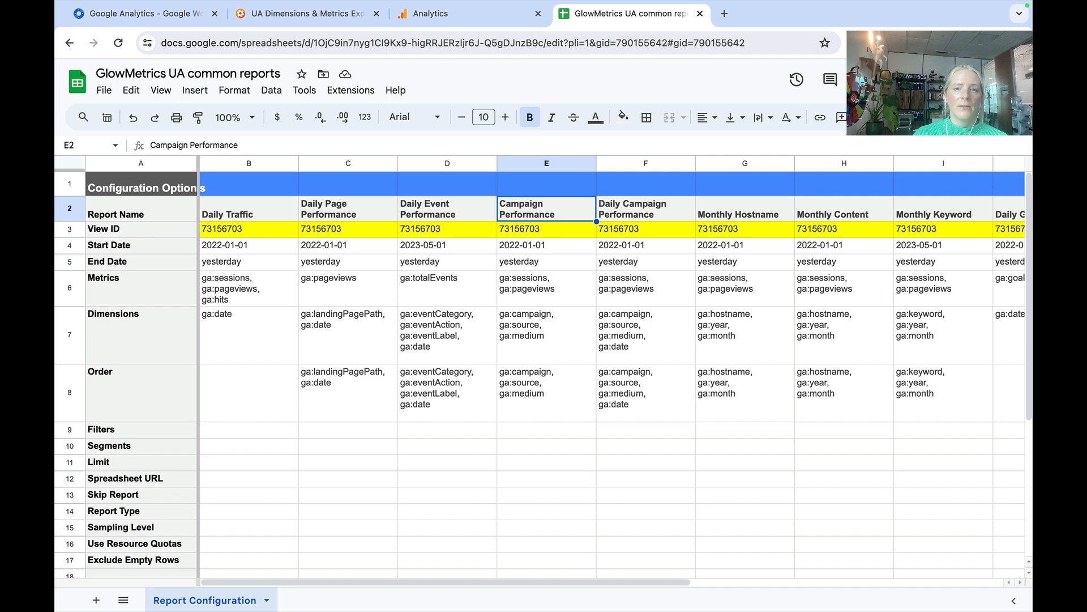
key(Right)
key(Right)
key(Left)
key(Right)
key(Right)
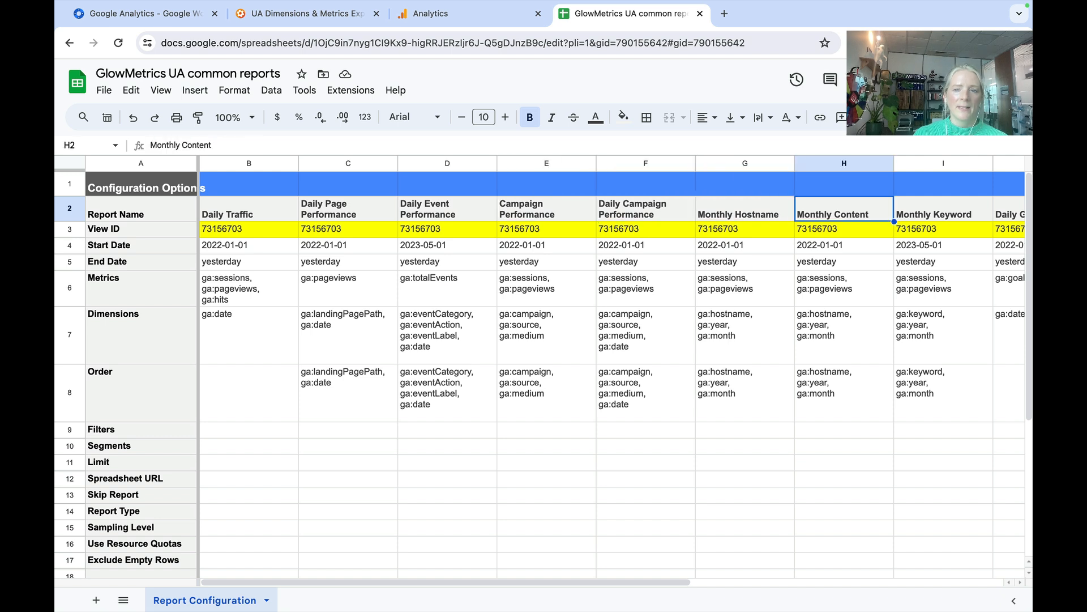
key(Left)
key(Left)
key(Left)
key(Left)
key(Left)
key(Left)
key(Left)
- Check the View ID entries in row 3 for the daily and campaign performance reports
key(Down)
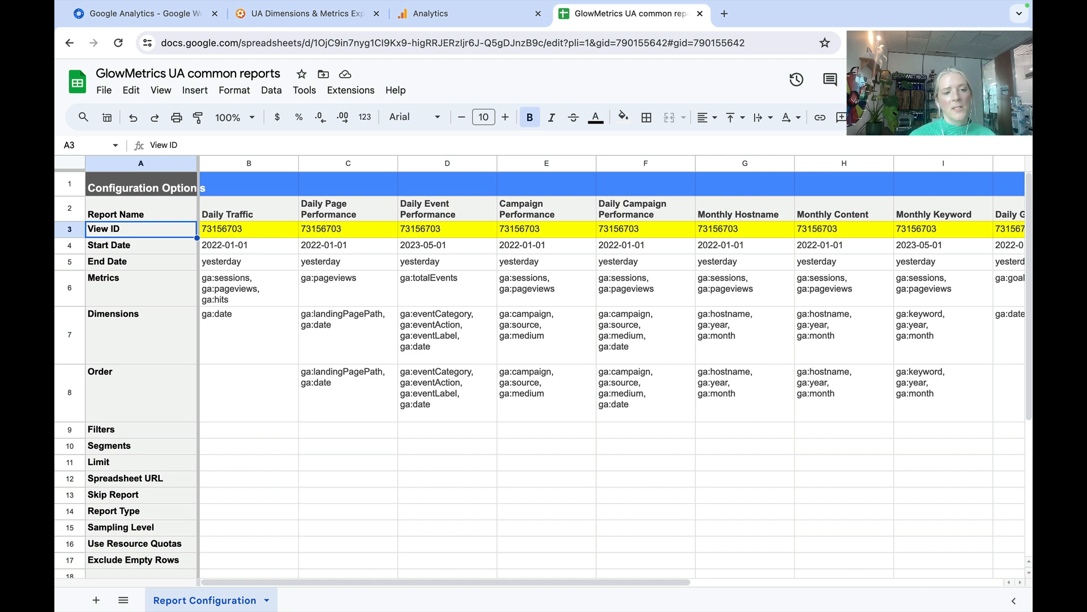
key(Right)
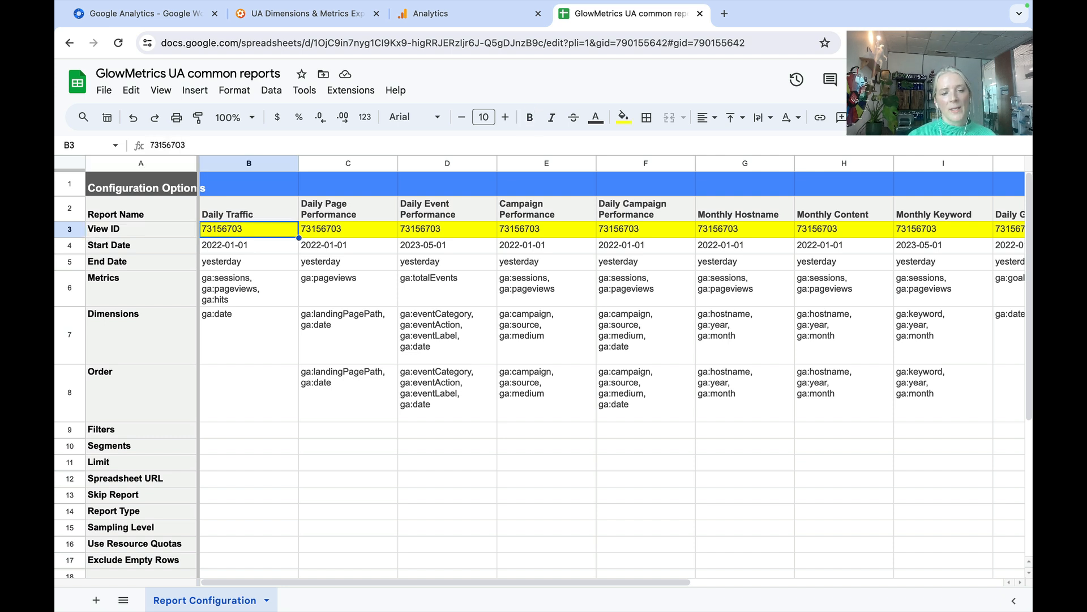
key(Right)
key(Right)
key(Right)
key(Right)
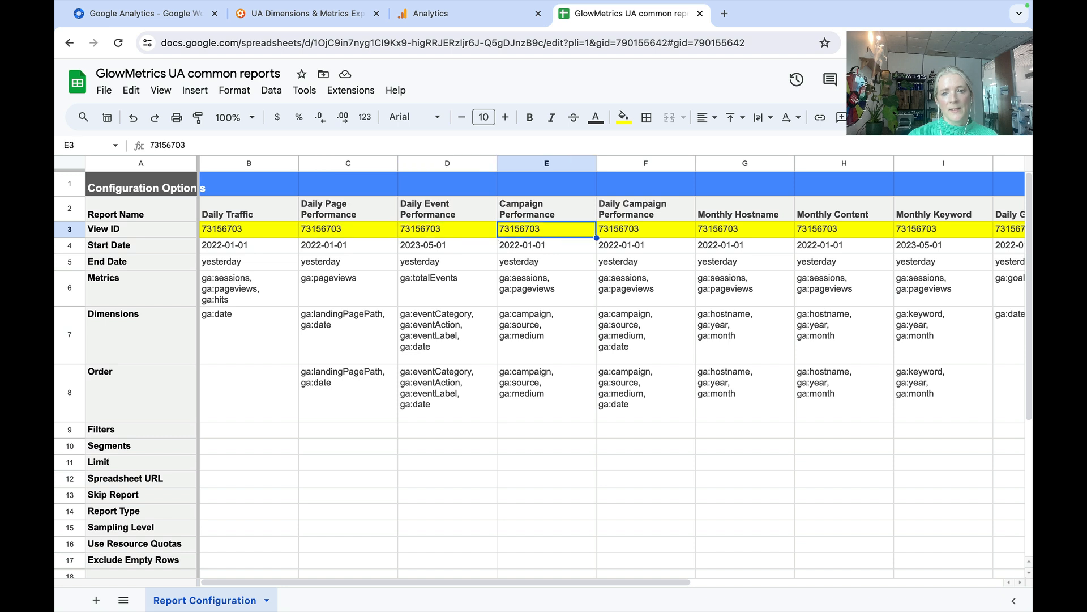
key(Left)
key(Left)
key(Left)
key(Left)
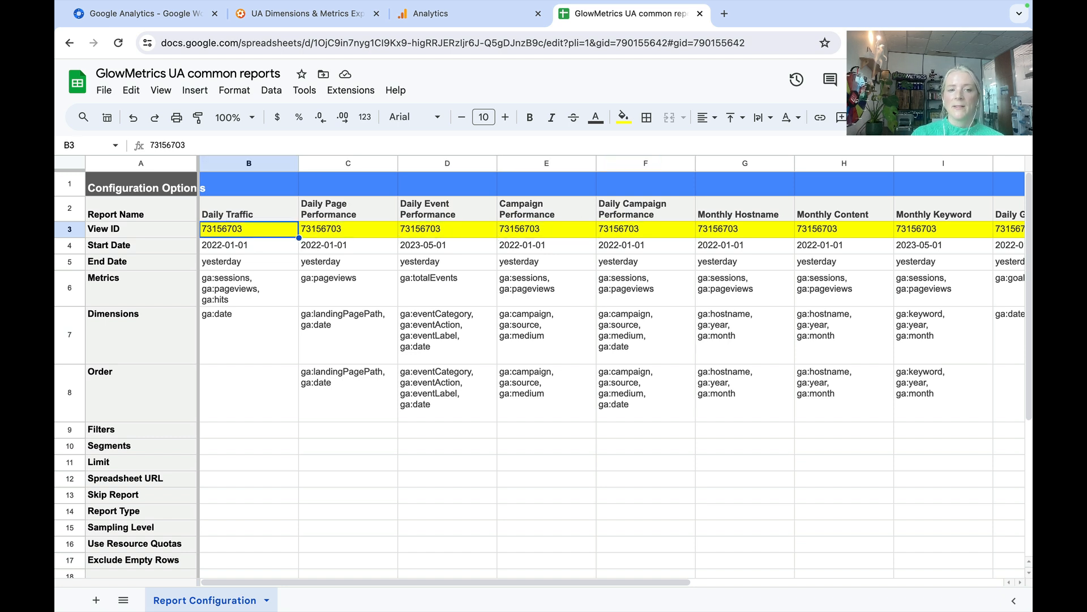
key(Right)
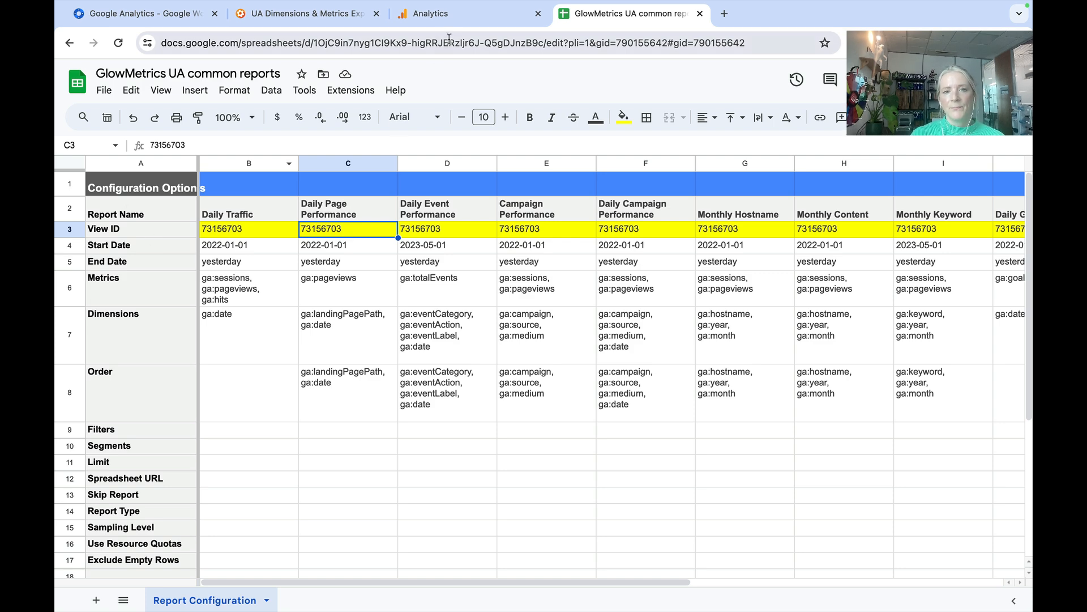
- Open the account and view selector in Google Analytics to look up the view IDs of the GlowMetrics property
click(436, 17)
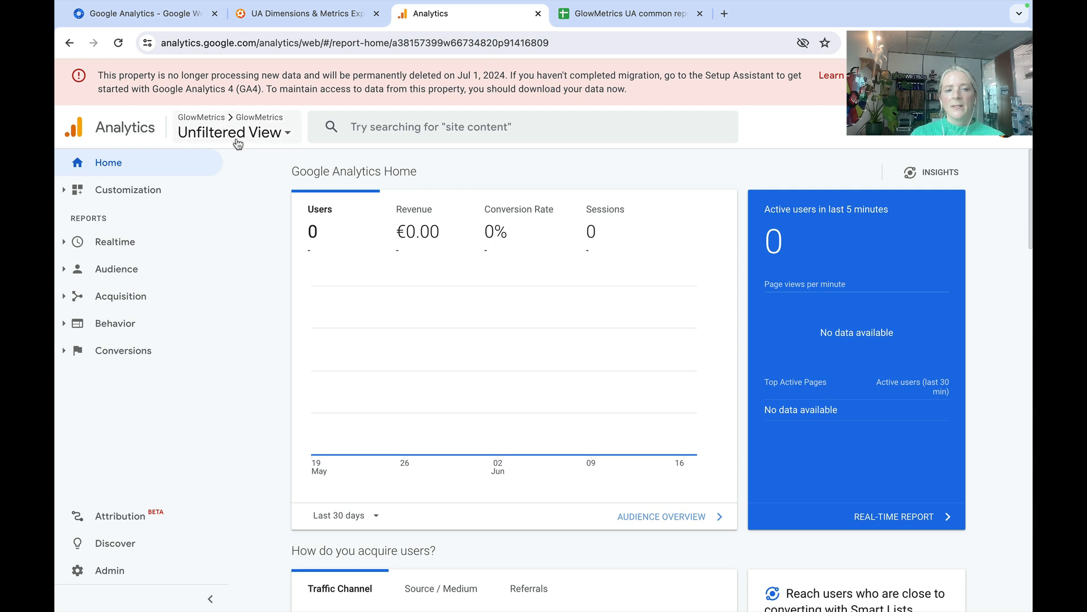
click(211, 133)
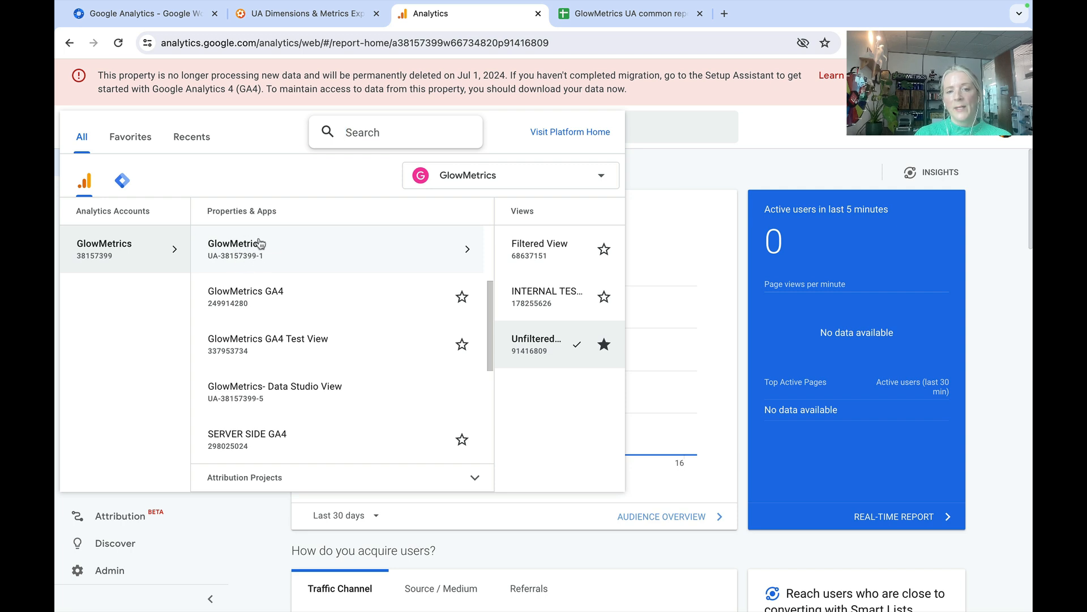
- Open the Unfiltered View of the GlowMetrics Universal Analytics property and go to its administration page
click(358, 250)
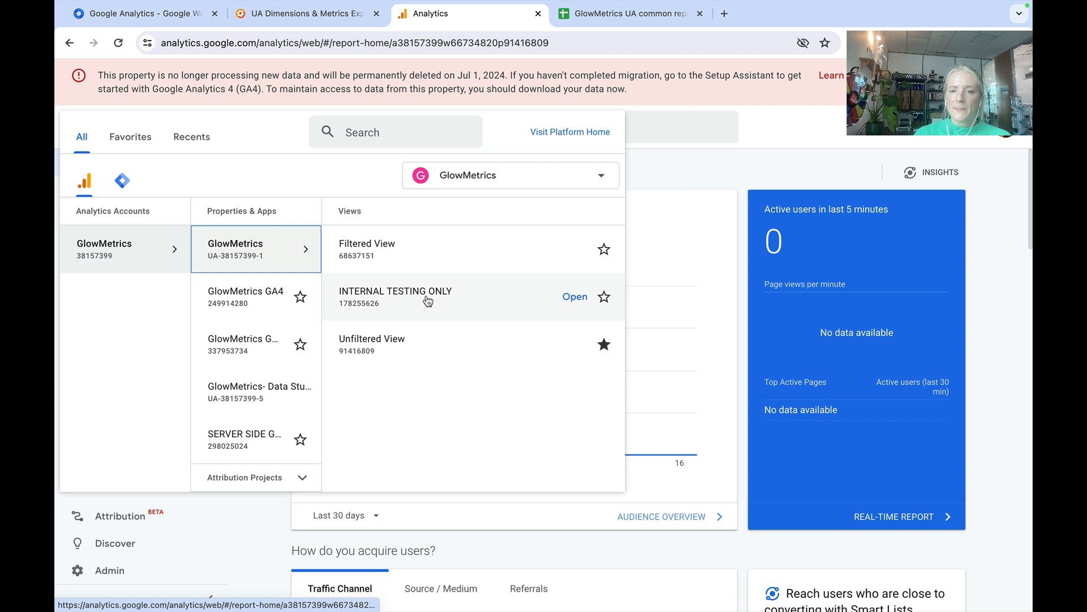
click(359, 352)
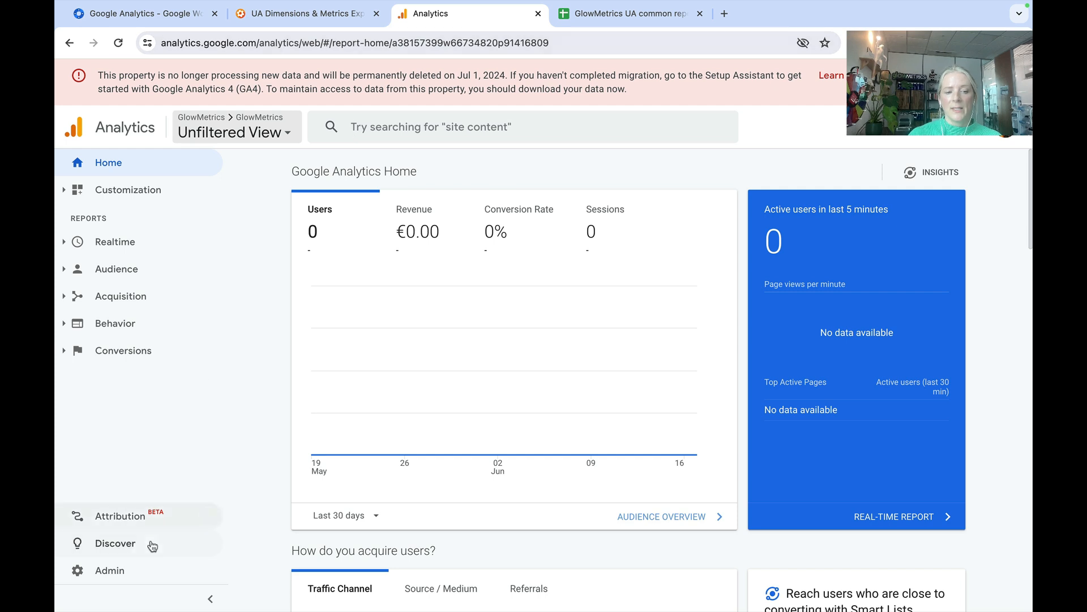
click(119, 567)
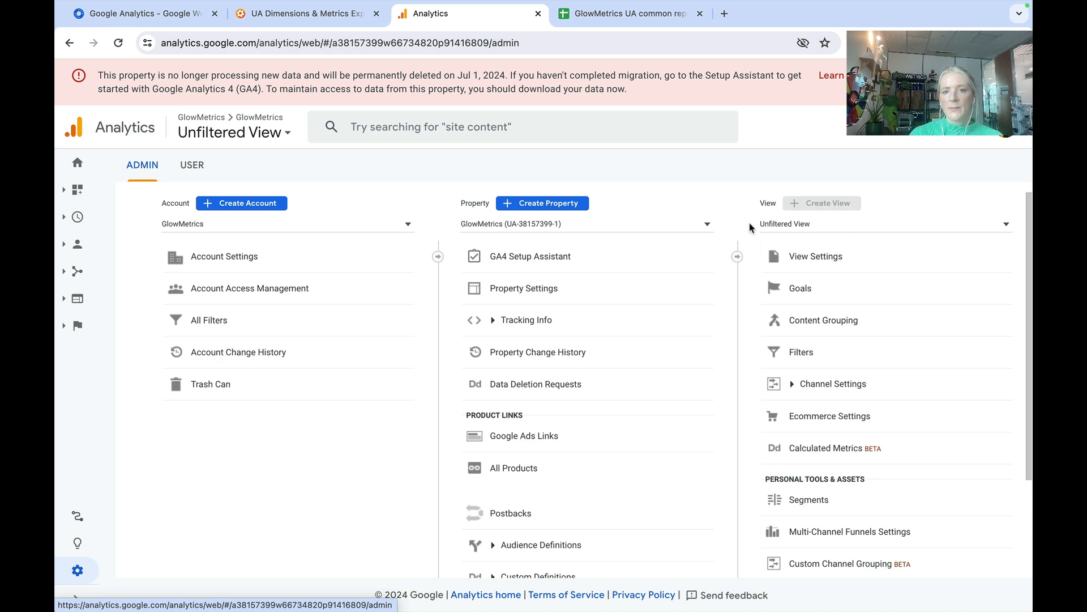
click(681, 225)
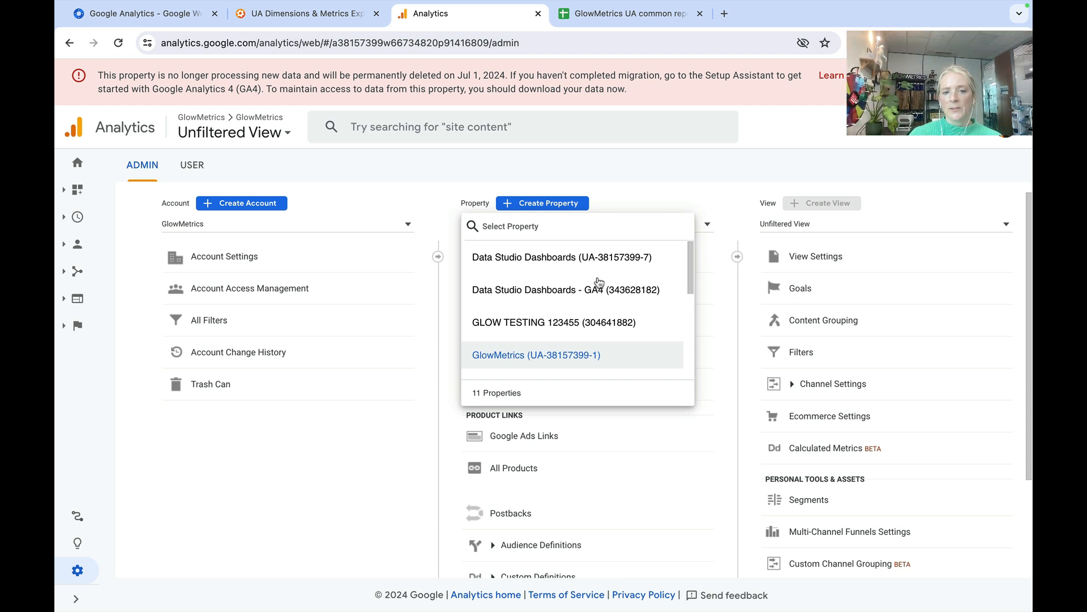
click(685, 173)
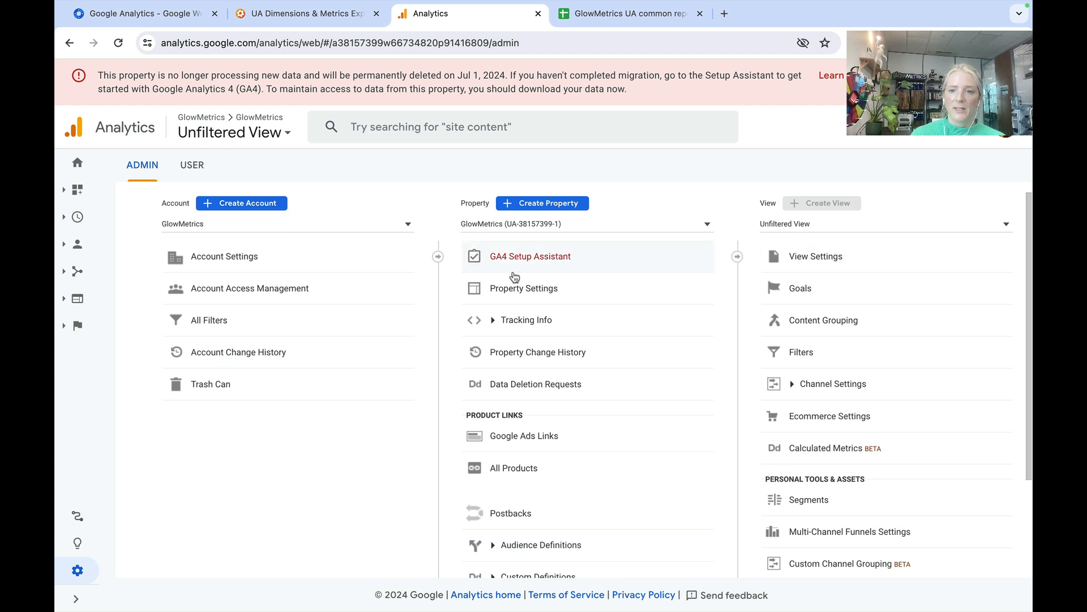
- Open the settings of the Unfiltered View and copy its View ID
click(825, 259)
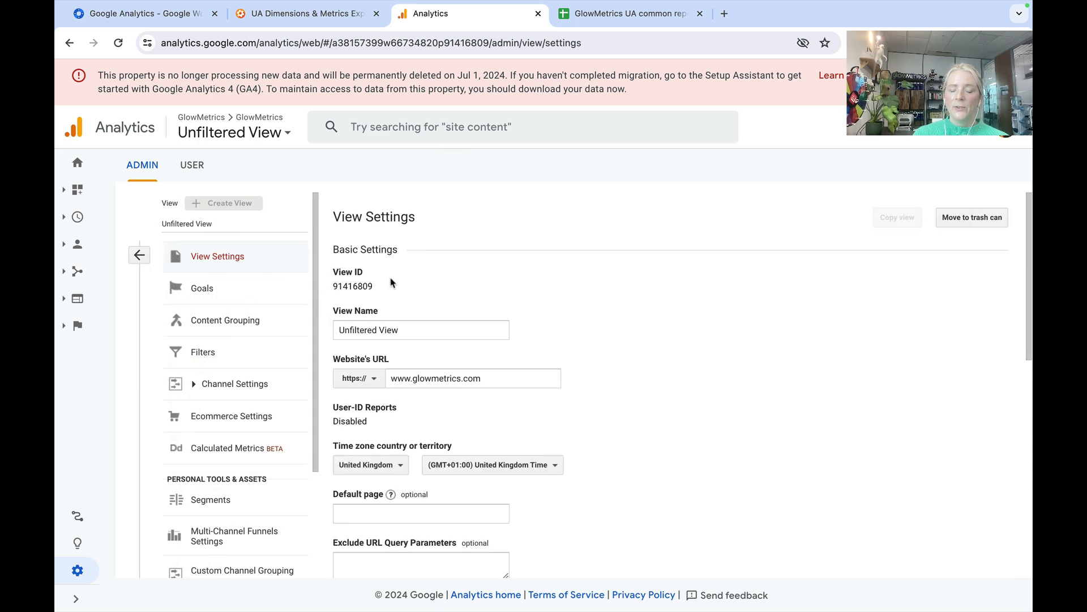
drag(383, 291, 354, 283)
drag(336, 284, 334, 284)
key(ctrl+c)
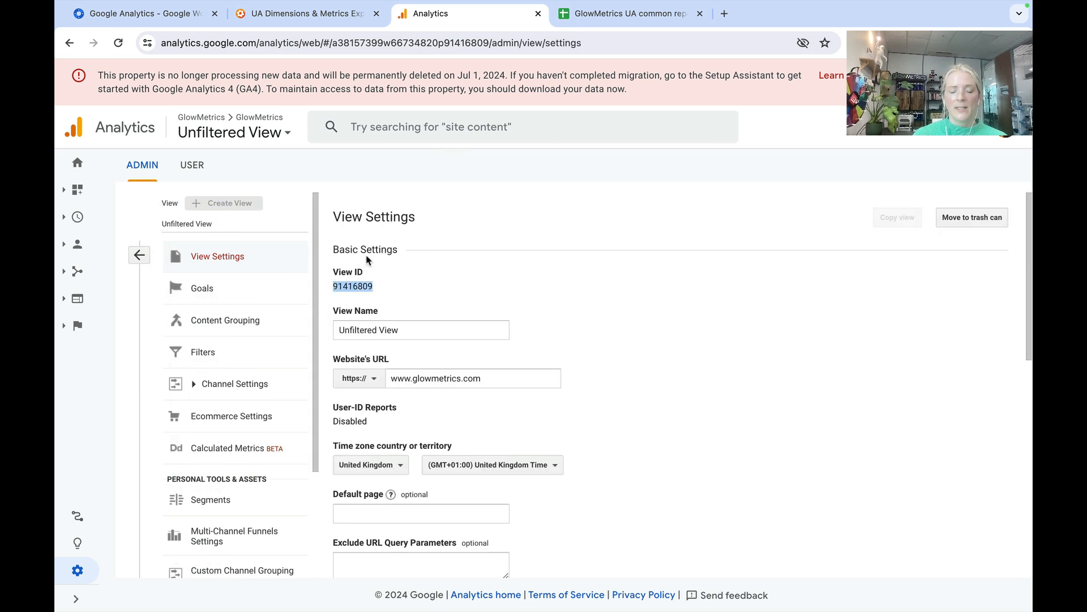
- Switch to the GlowMetrics UA common reports spreadsheet and paste the copied View ID into B3:E3, from Daily Traffic to Campaign Performance
click(620, 15)
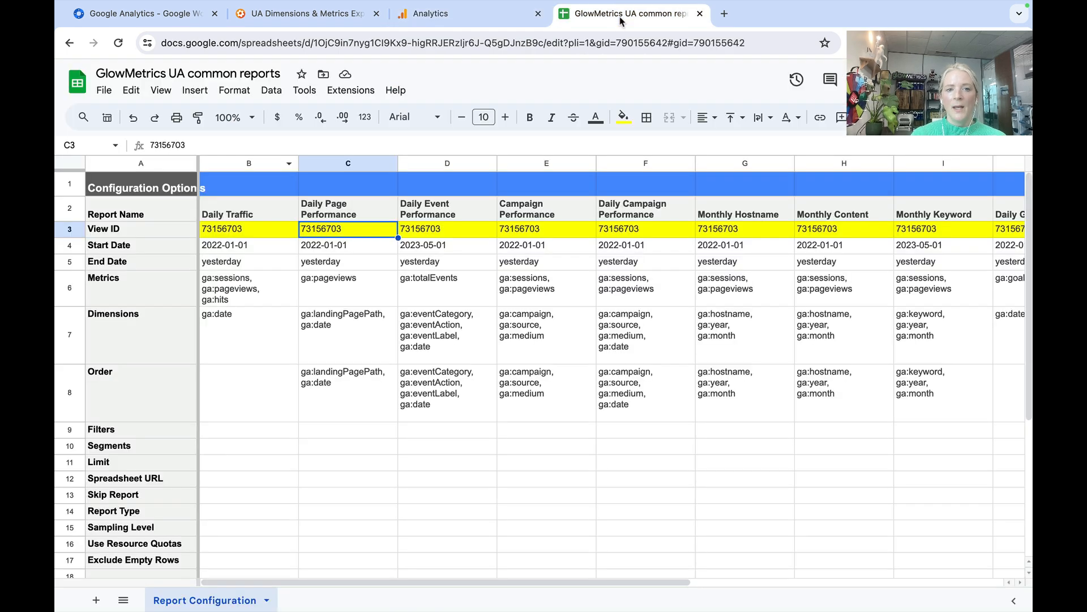
click(238, 231)
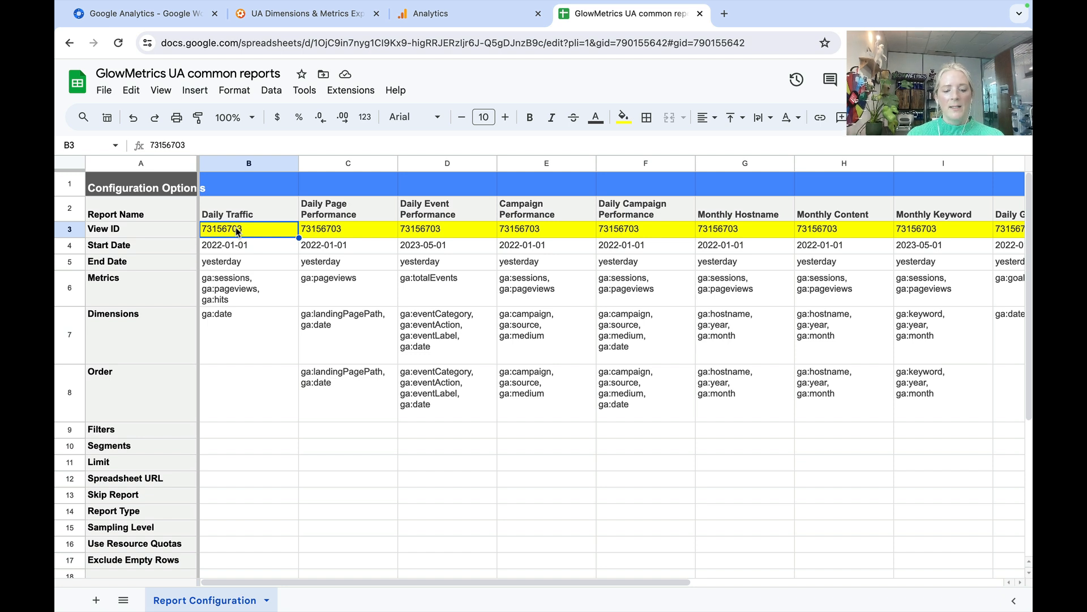
key(ctrl+v)
key(Right)
key(ctrl+v)
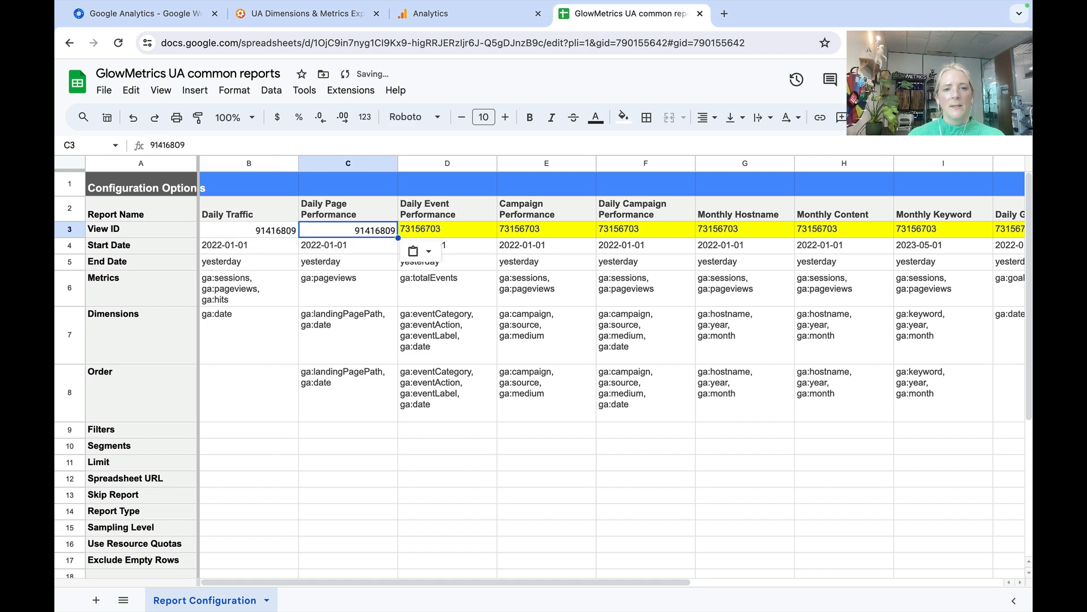
key(Right)
key(ctrl+v)
key(Right)
key(ctrl+v)
key(Right)
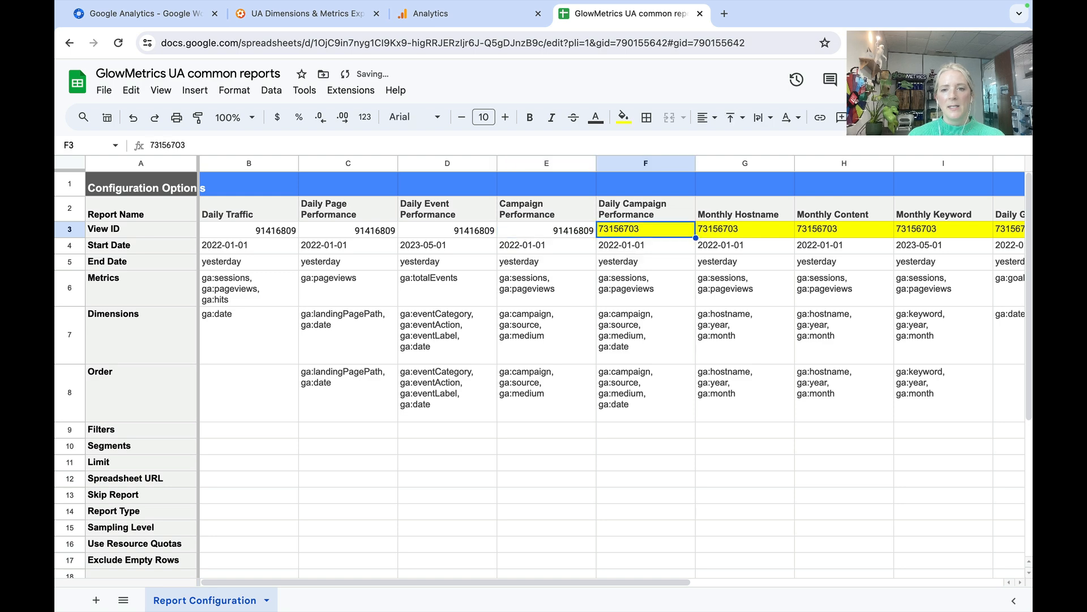
- Paste the copied View ID into F3:K3, from Daily Campaign Performance to Monthly Regional
key(ctrl+v)
key(Right)
key(ctrl+v)
key(Right)
key(ctrl+v)
key(Right)
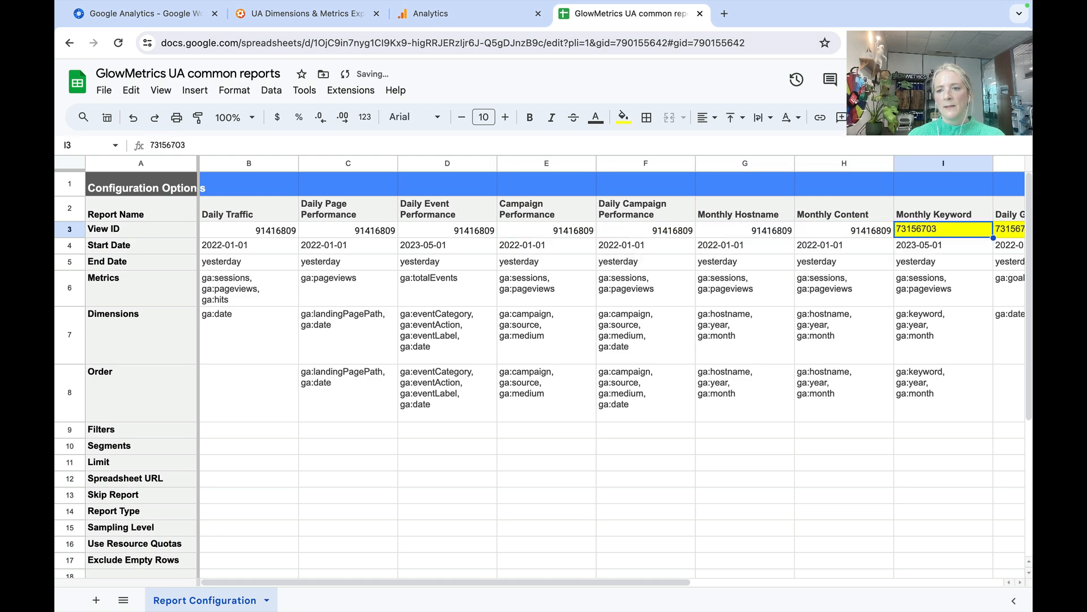
key(ctrl+v)
key(Right)
key(ctrl+v)
key(Right)
key(ctrl+v)
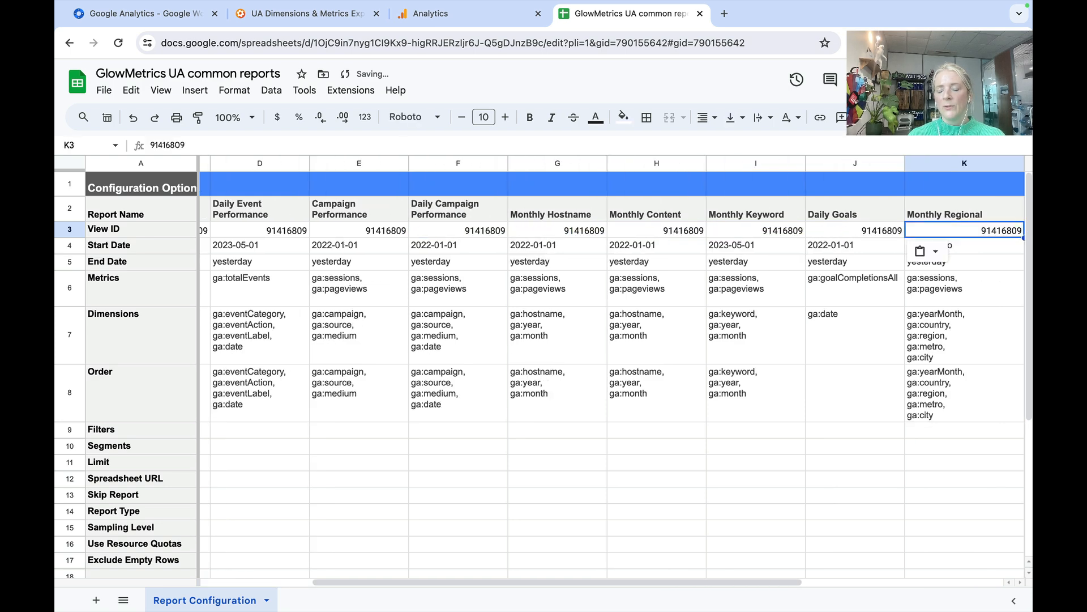
- Paste the copied View ID into L3 and M3 for the Ecommerce Report and the Ads Revenue Report
key(Right)
key(ctrl+v)
key(Right)
key(ctrl+v)
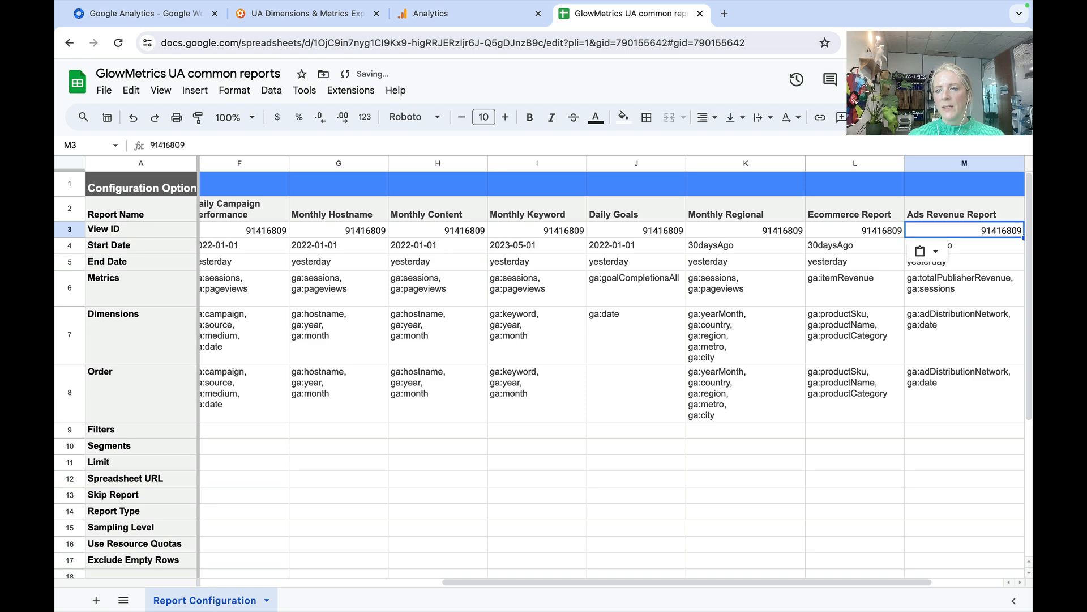
key(Right)
key(Left)
key(Left)
key(Left)
key(Left)
key(Left)
key(Left)
key(Left)
key(Left)
key(Left)
key(Left)
key(Left)
key(Left)
key(Left)
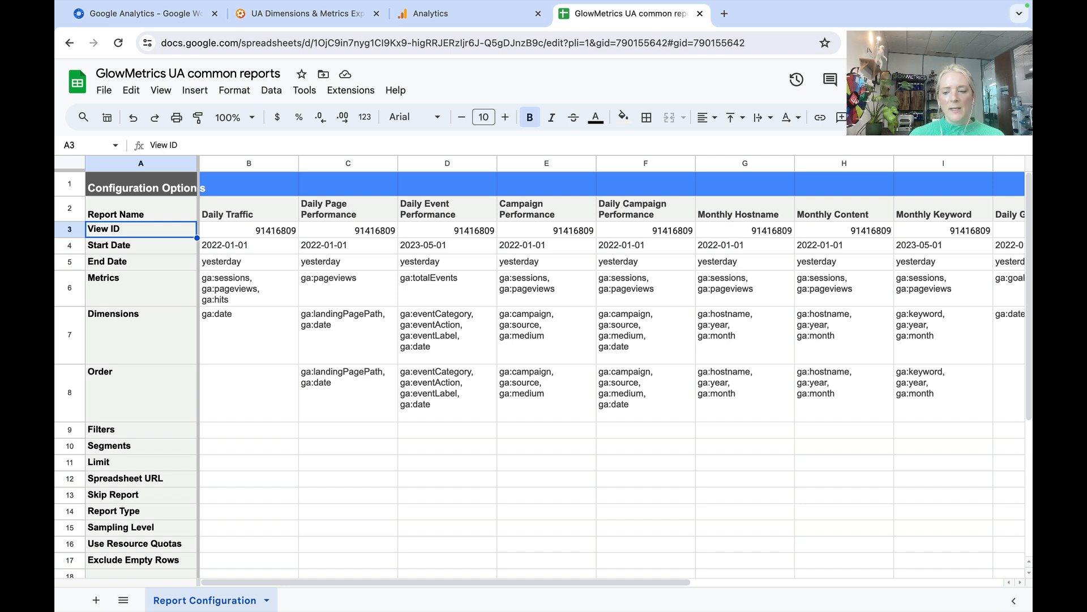
- Check the Start Date entries of the Daily Traffic, Page Performance and Event Performance reports, and the End Date row
click(141, 245)
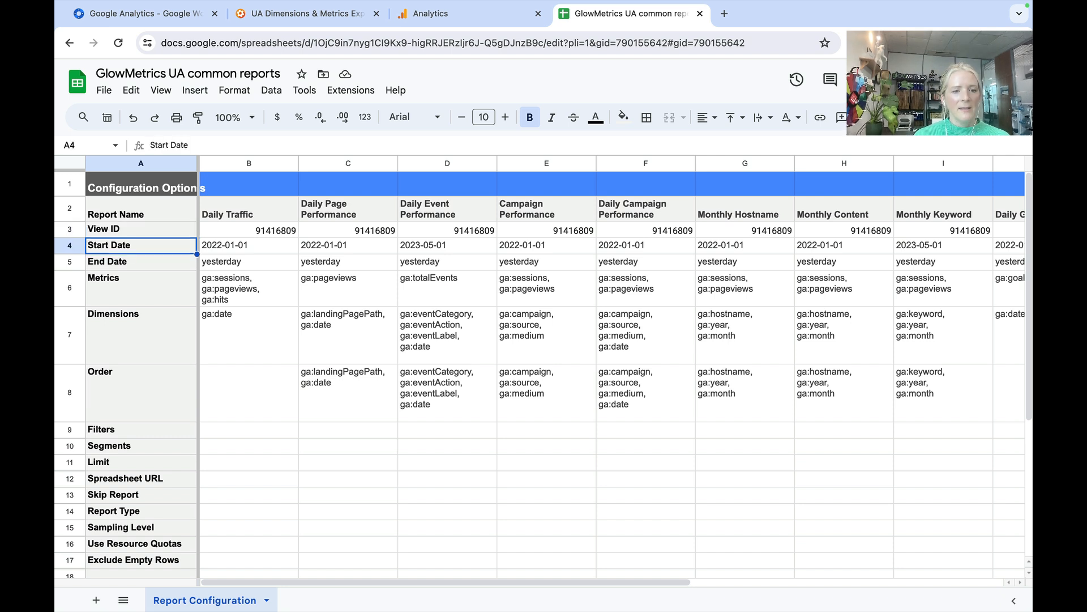
click(249, 246)
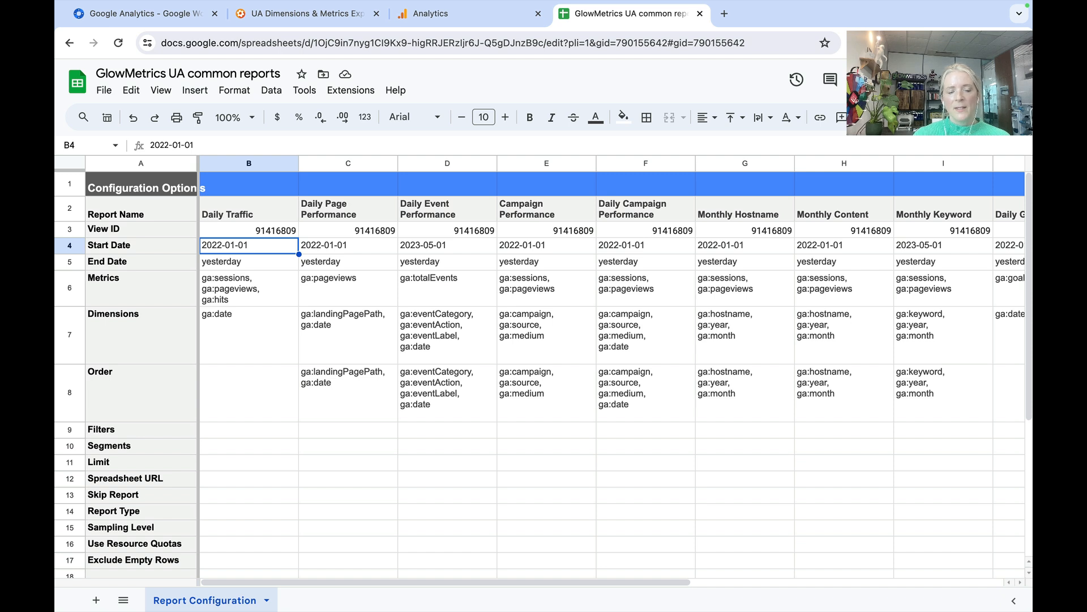
key(Left)
key(Right)
key(Right)
key(Right)
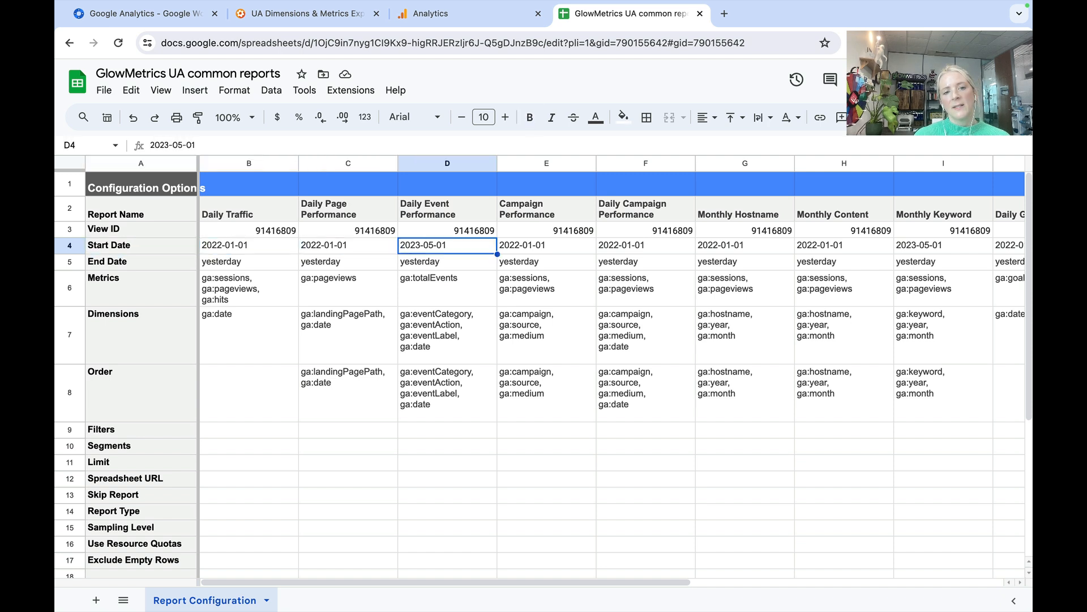
key(Left)
key(Left)
key(Left)
key(Down)
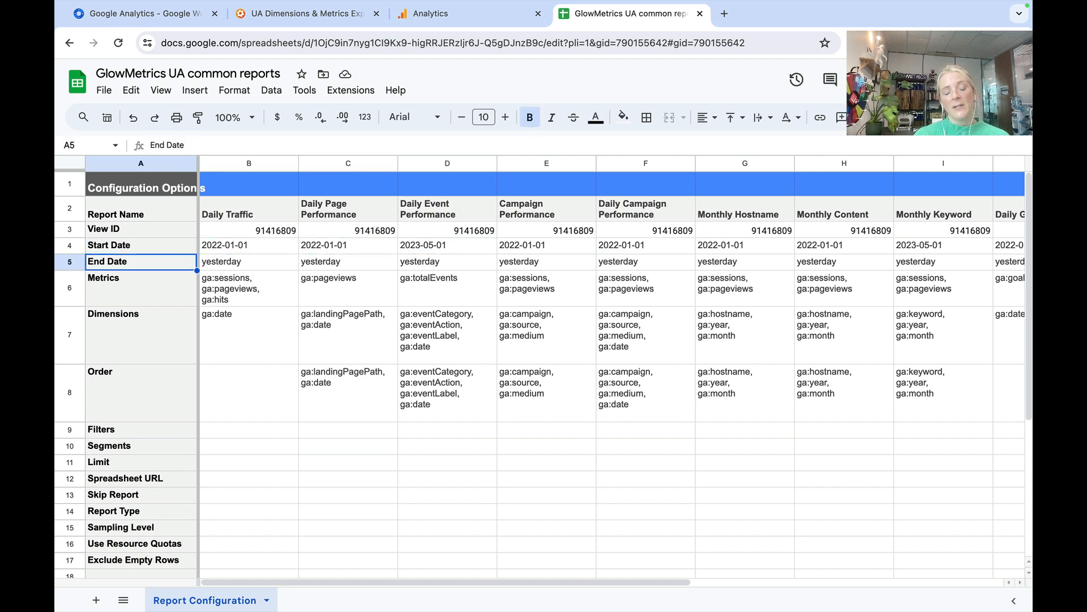
key(Up)
key(Down)
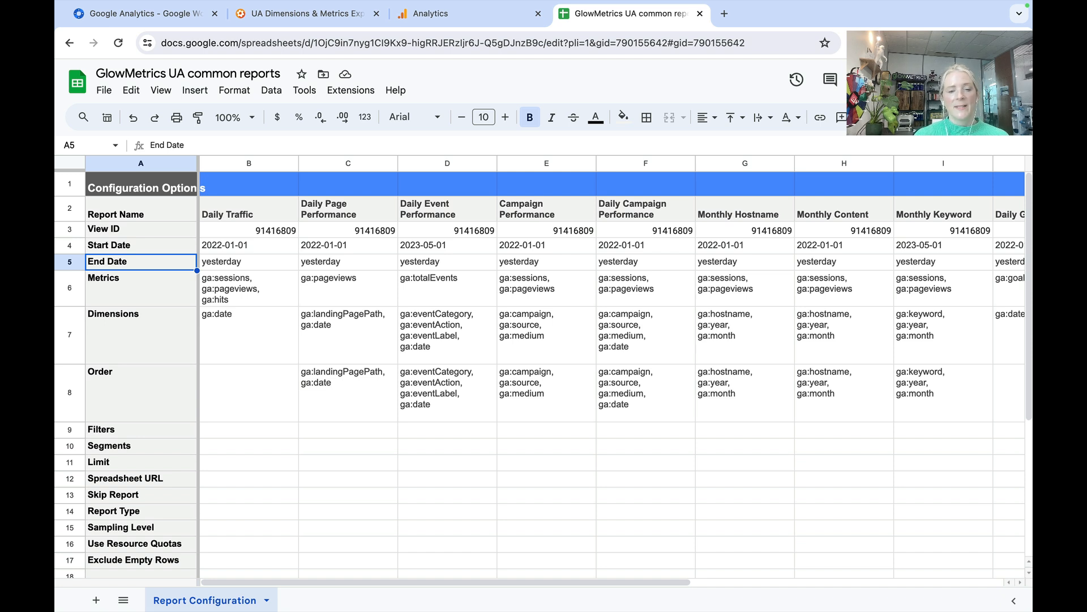
- Review the Start Date entries in row 4 from Daily Traffic to Monthly Regional
key(Up)
key(Right)
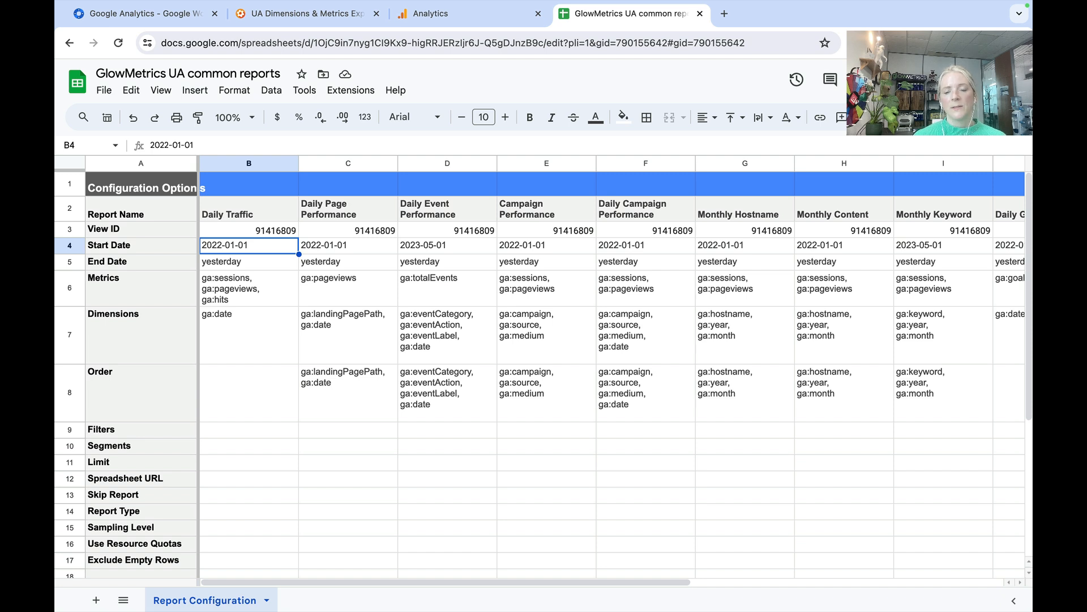
key(Right)
key(Right)
key(Right)
key(Right)
key(Right)
key(Right)
key(Right)
key(Right)
key(Right)
key(Right)
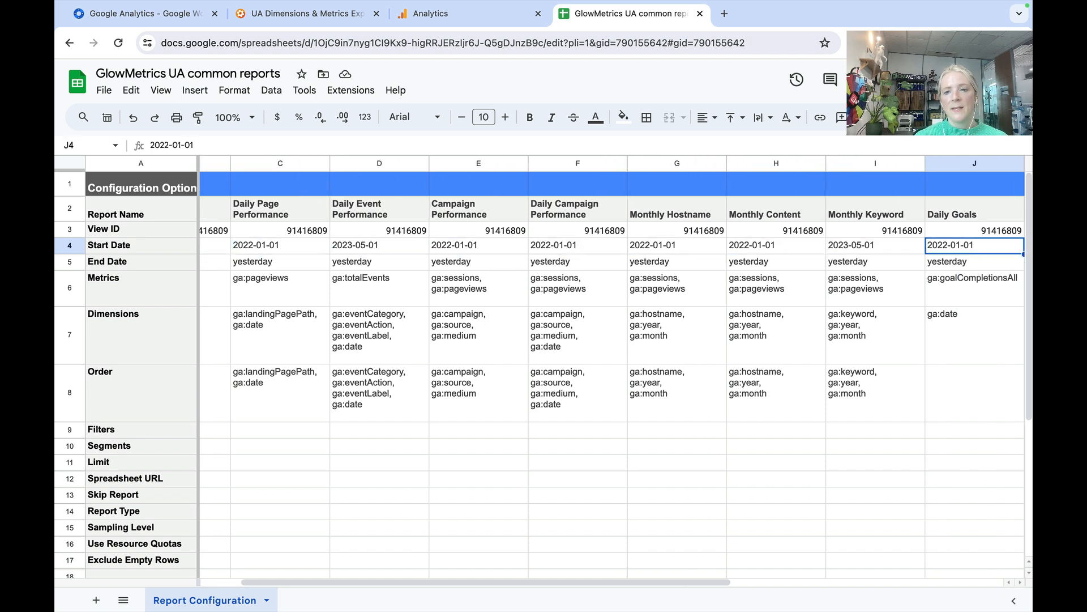
key(Left)
key(Left)
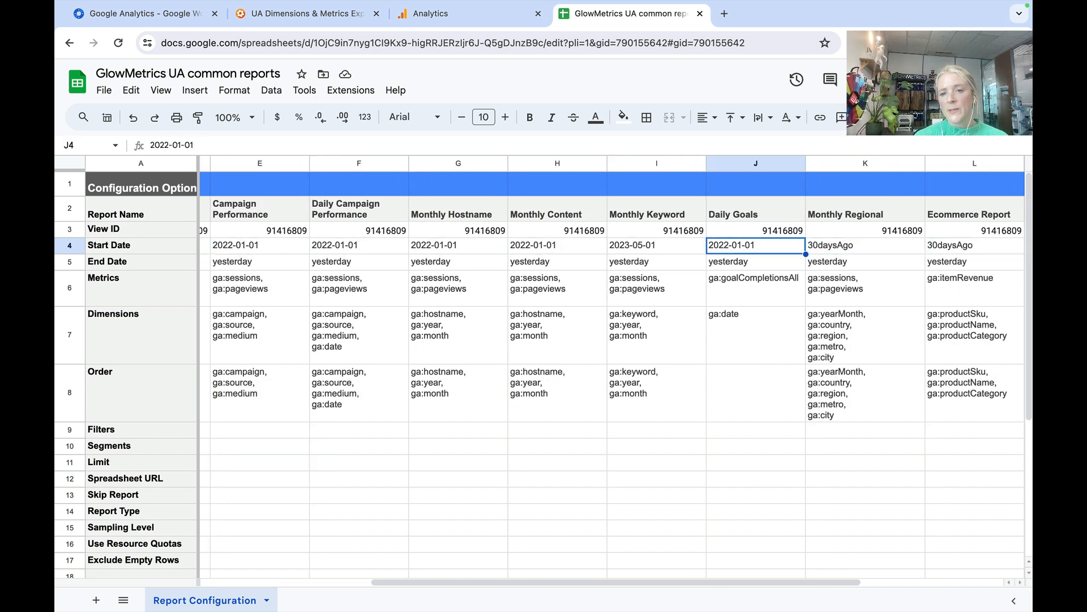
key(Right)
key(Left)
key(Left)
key(Right)
key(Right)
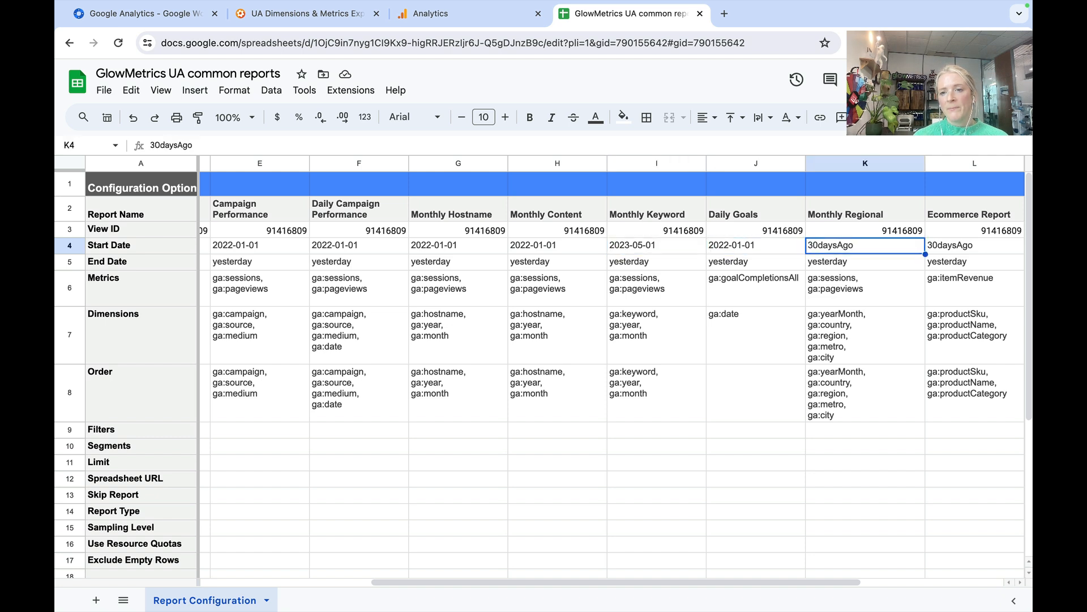
- Examine the View ID and Start Date cells of the Monthly Regional, Ecommerce and Ads Revenue reports
key(Up)
key(Up)
key(Down)
key(Right)
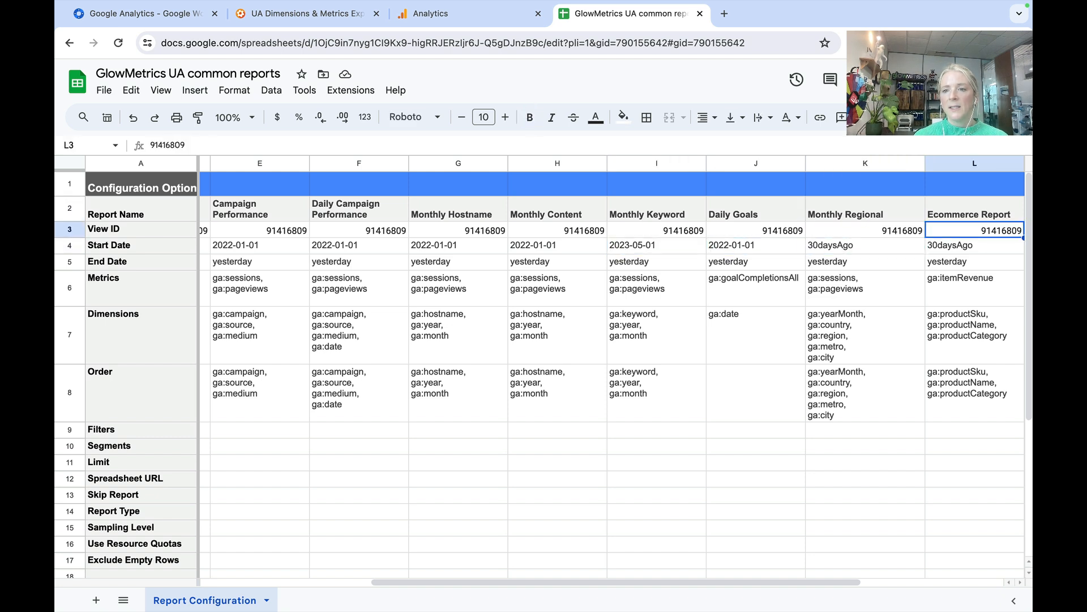
key(Right)
key(Right)
key(Left)
key(Down)
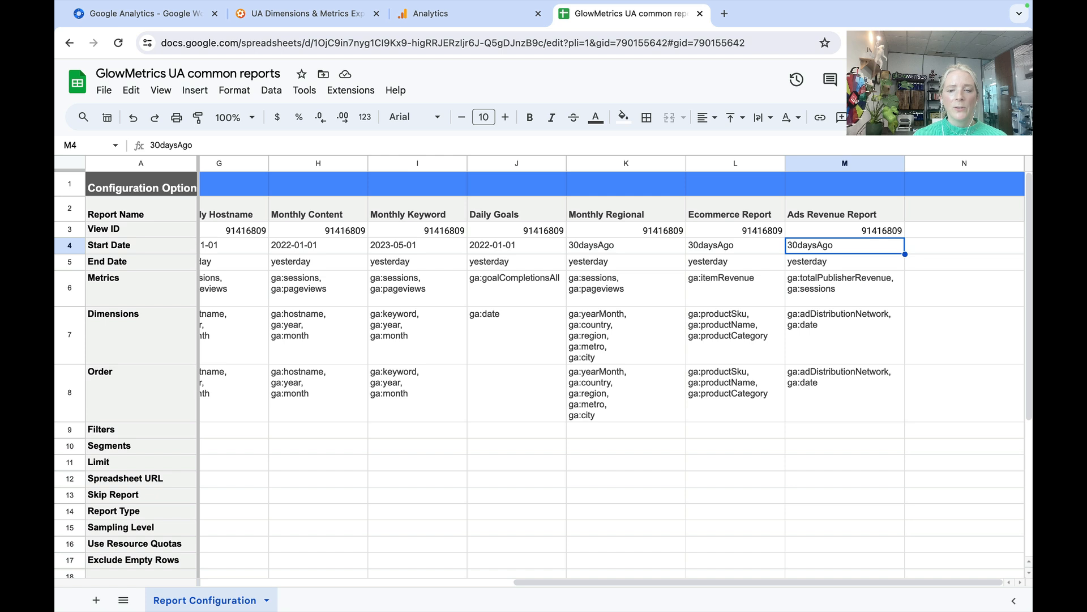
key(Left)
key(Left)
- Compare the start and end dates of the last three reports and check the Ecommerce Report heading
key(Right)
key(Right)
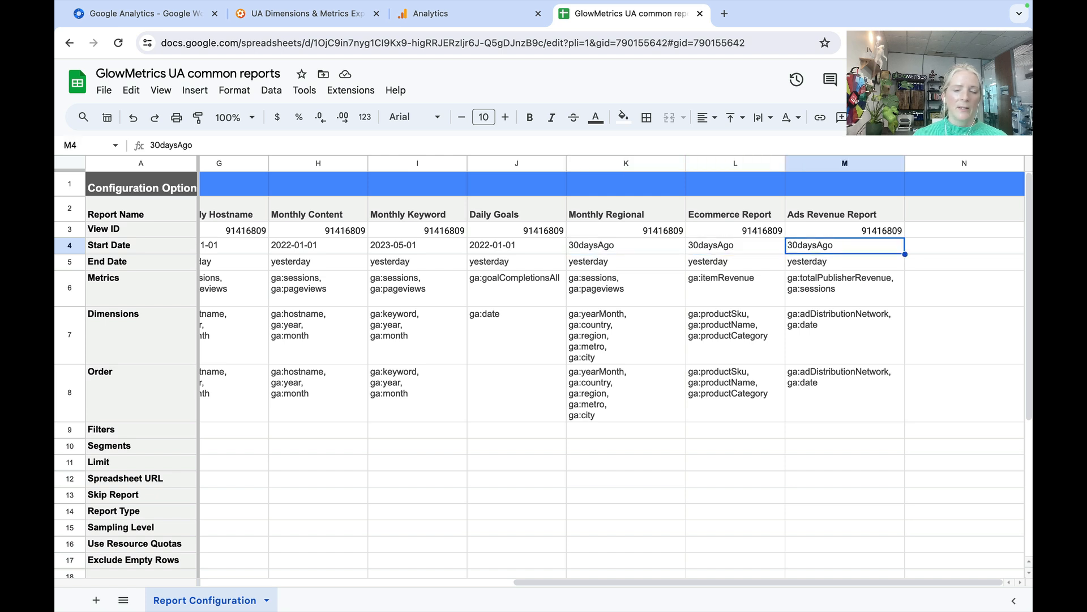
key(Down)
key(Left)
key(Left)
key(Up)
key(Right)
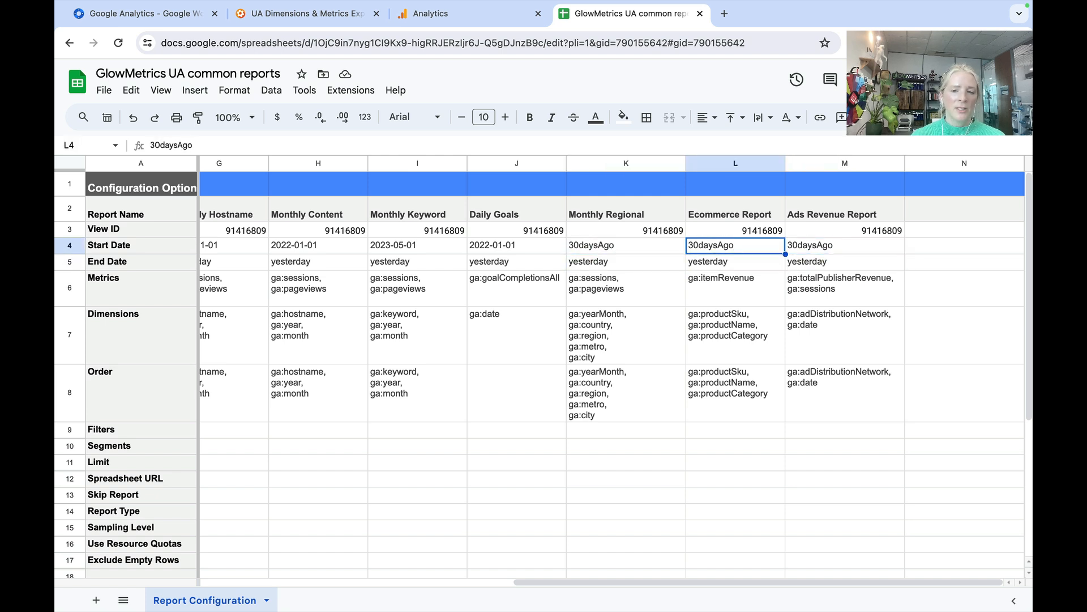
key(Right)
key(Down)
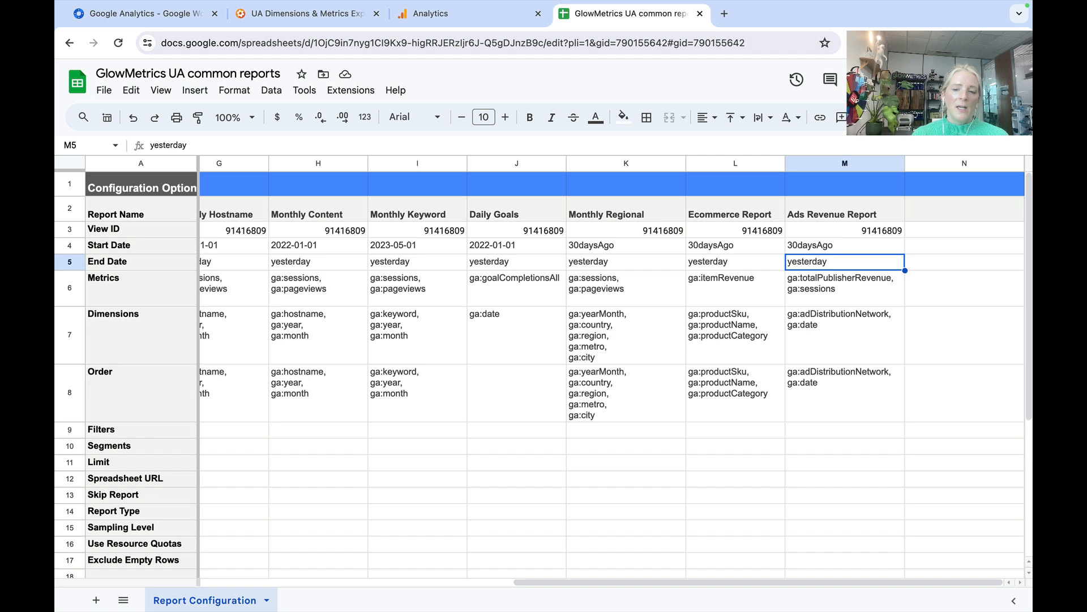
key(Left)
key(Up)
key(Up)
key(Up)
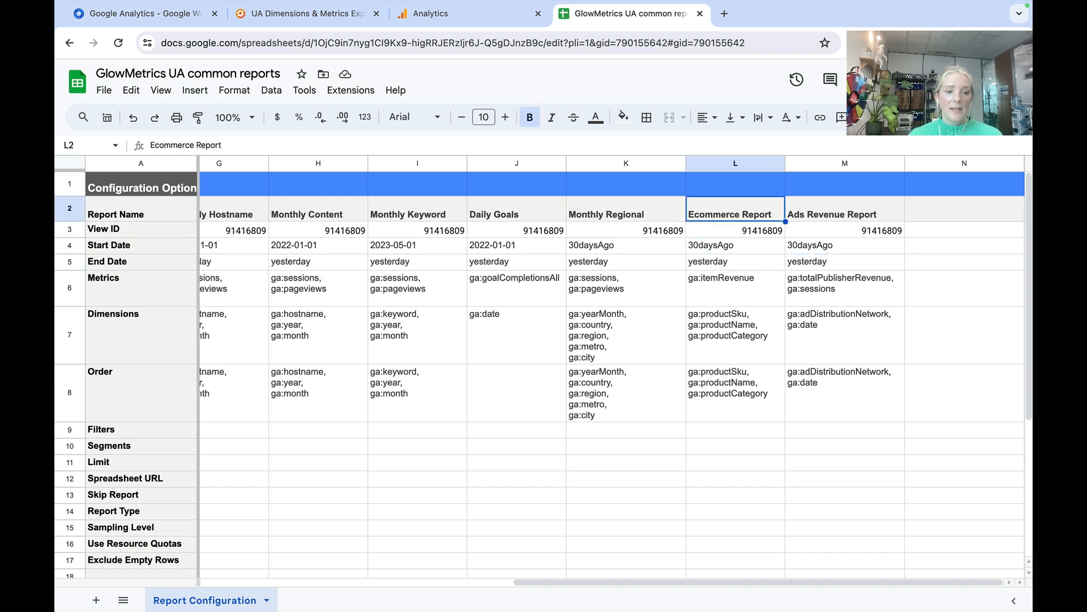
- Read down the Ecommerce Report column from its View ID to the Segments row and back
key(Down)
key(Down)
key(Down)
key(Down)
key(Down)
key(Down)
key(Down)
key(Down)
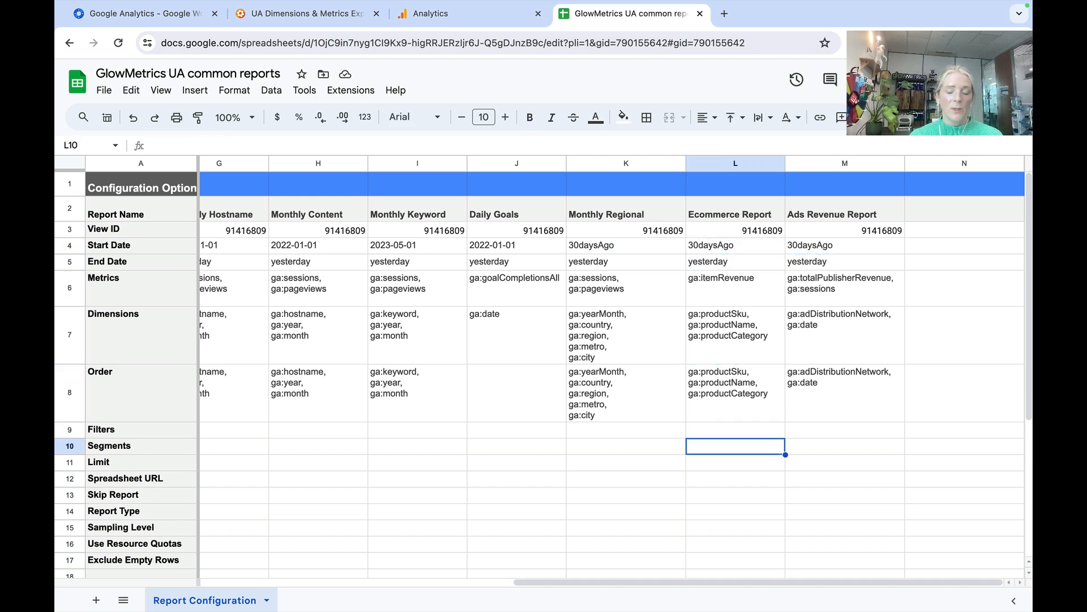
key(Up)
key(Up)
key(Up)
key(Up)
key(Up)
key(Up)
key(Up)
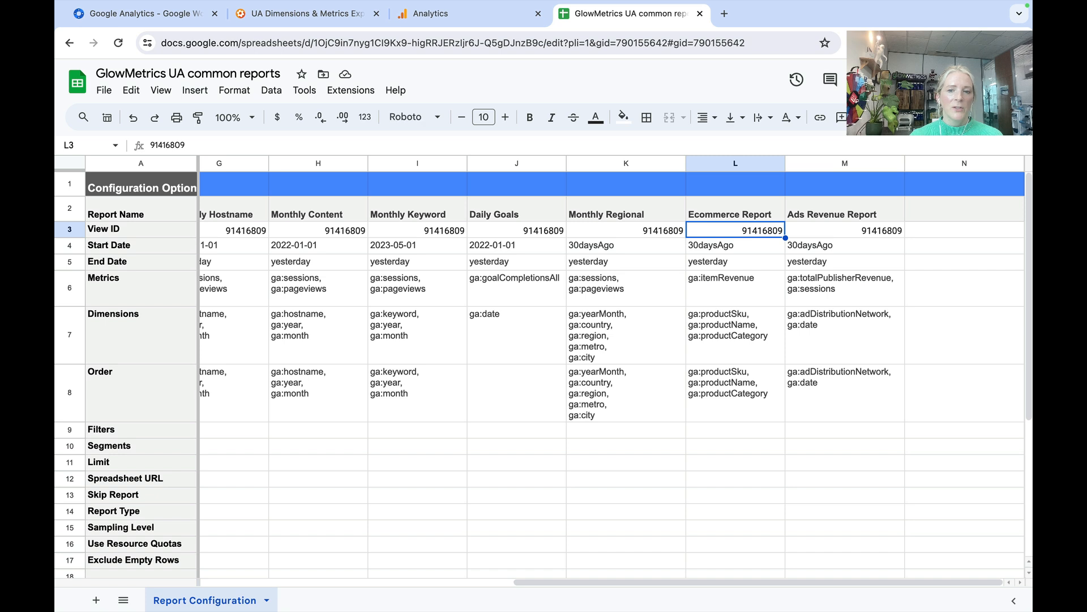
- Recheck the Ads Revenue Report's Start Date and review the End Date row from there back to Campaign Performance
key(Left)
key(Right)
key(Down)
key(Right)
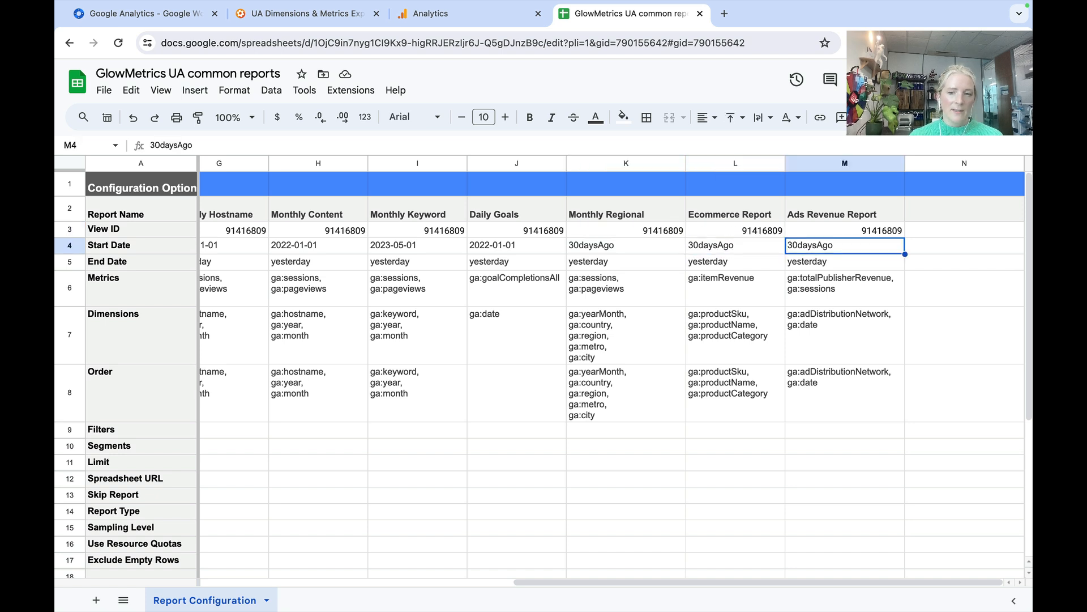
key(Down)
key(Left)
key(Left)
key(Left)
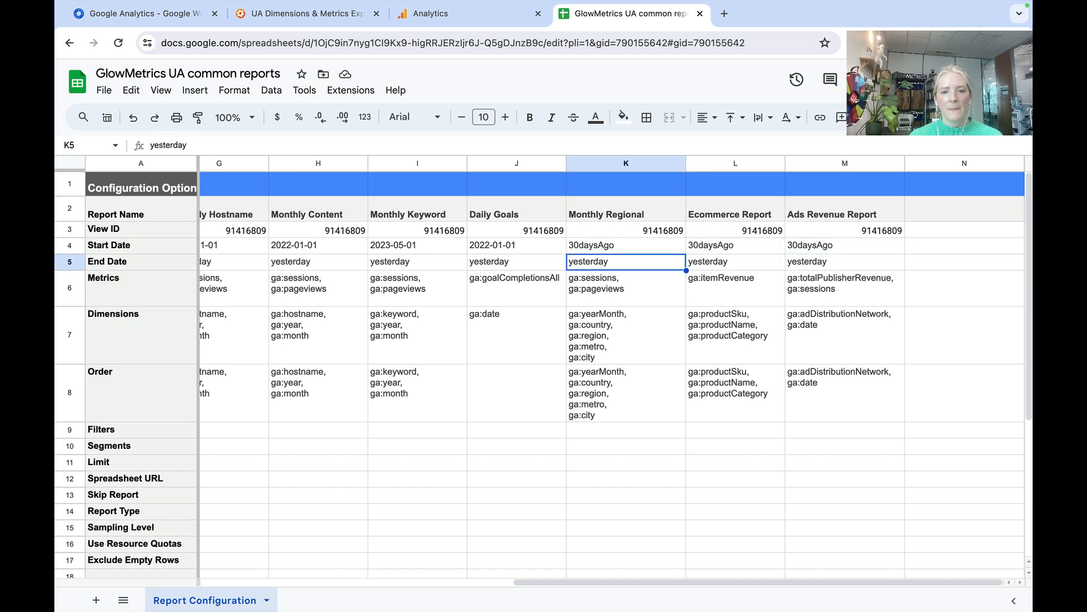
key(Left)
key(Left)
key(Left)
key(Left)
key(Left)
key(Left)
key(Left)
key(Left)
key(Left)
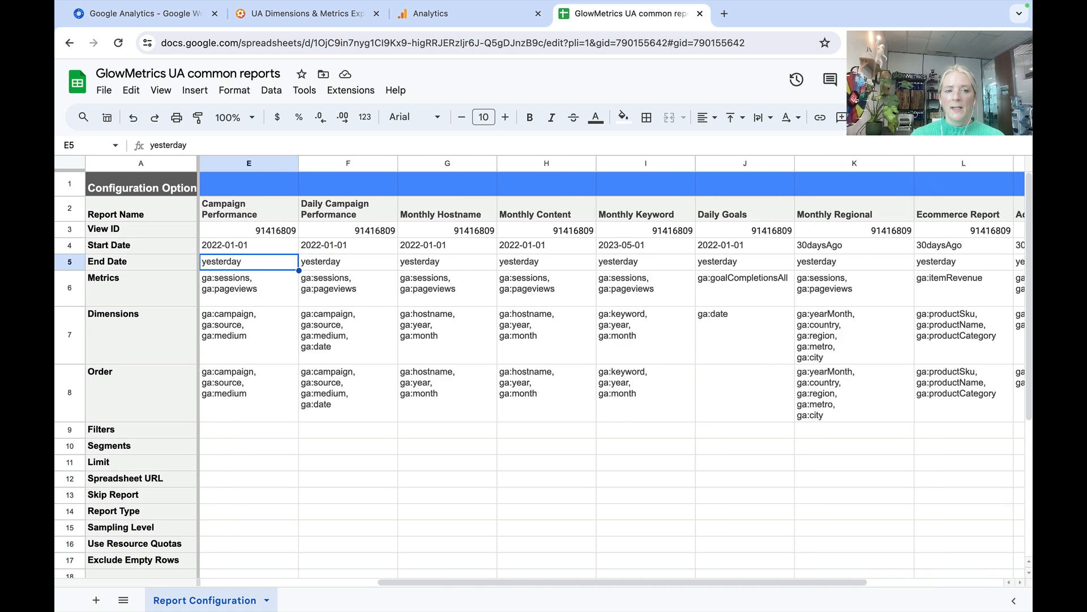
- Copy the Daily Traffic report's Start Date into its End Date cell
key(Right)
key(Up)
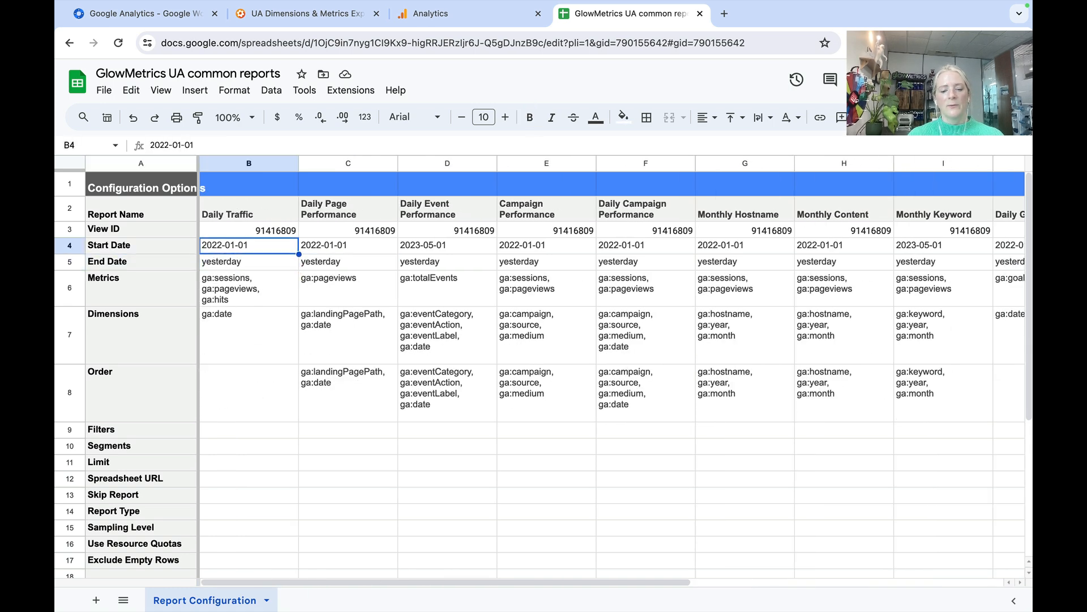
key(ctrl+c)
key(Down)
key(ctrl+v)
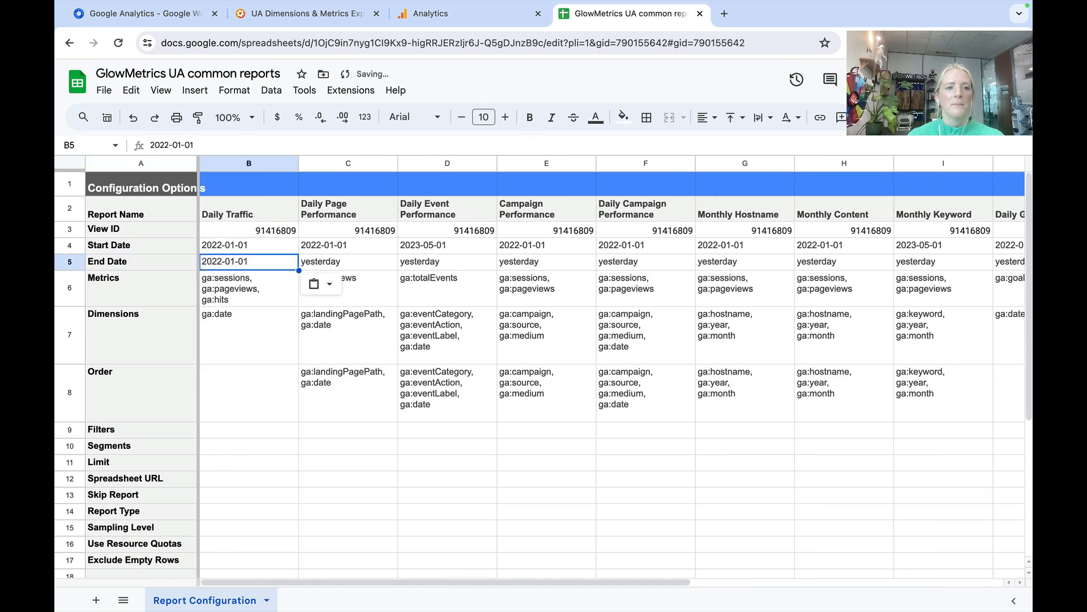
- Edit the Daily Traffic report's End Date so it reads 2023-07-01
click(169, 145)
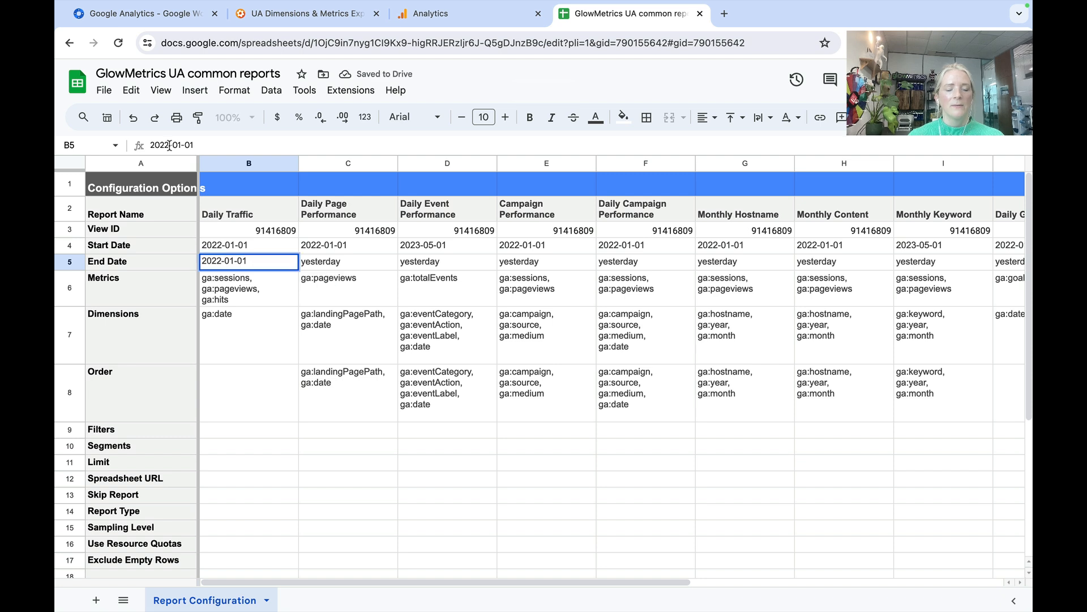
key(BackSpace)
text(3)
key(Right)
key(Right)
key(Right)
key(BackSpace)
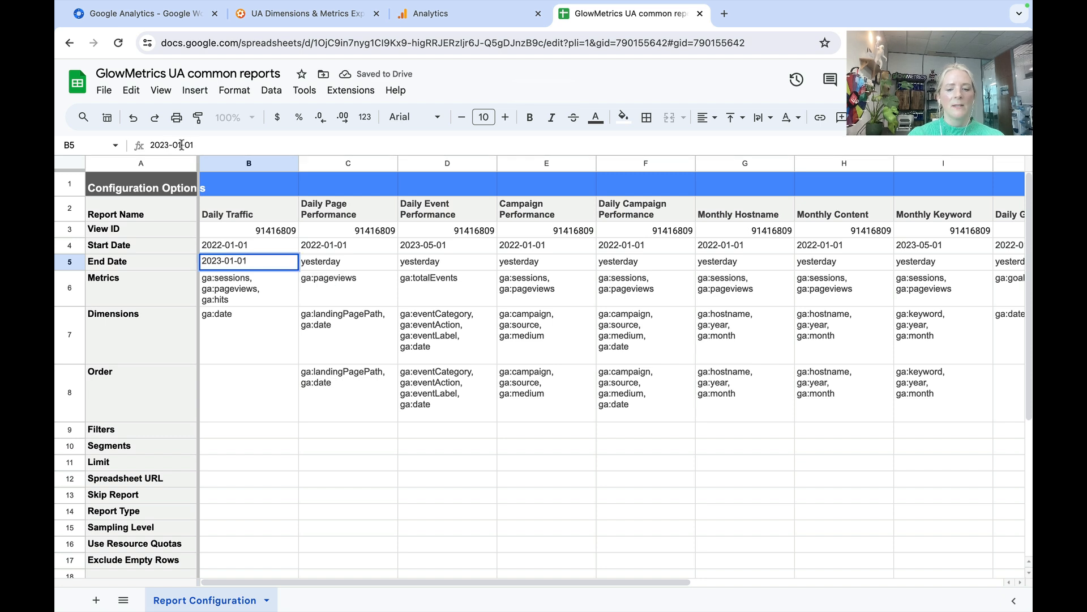
text(7)
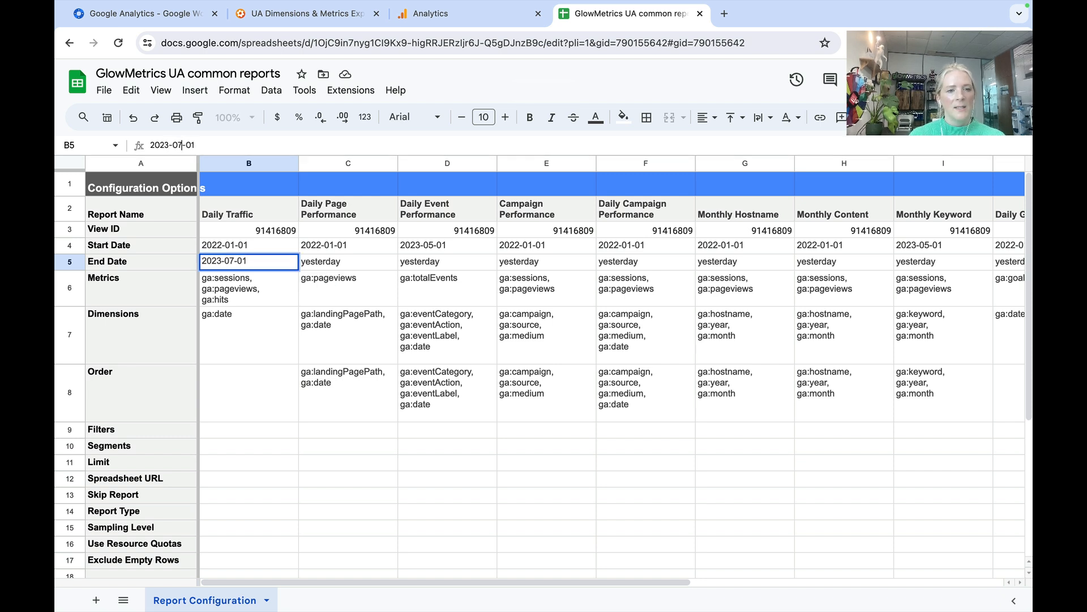
key(Return)
- Copy the 2023-07-01 End Date from Daily Traffic to the Daily Page Performance, Daily Event Performance and Campaign Performance reports
key(Up)
key(Right)
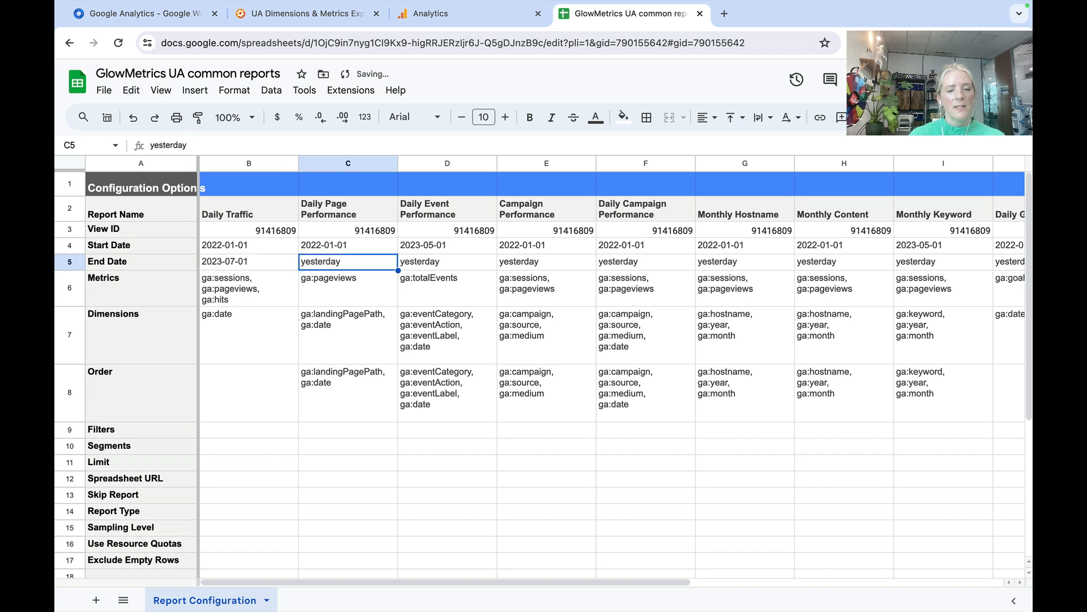
key(Left)
key(ctrl+c)
key(Right)
key(ctrl+v)
key(Right)
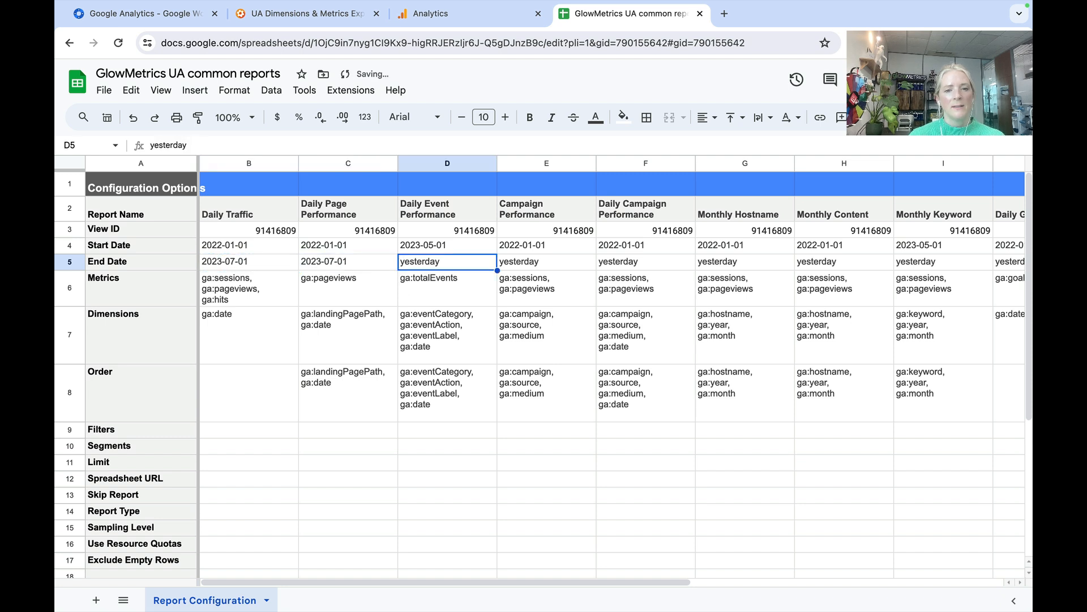
key(ctrl+v)
key(Right)
key(ctrl+v)
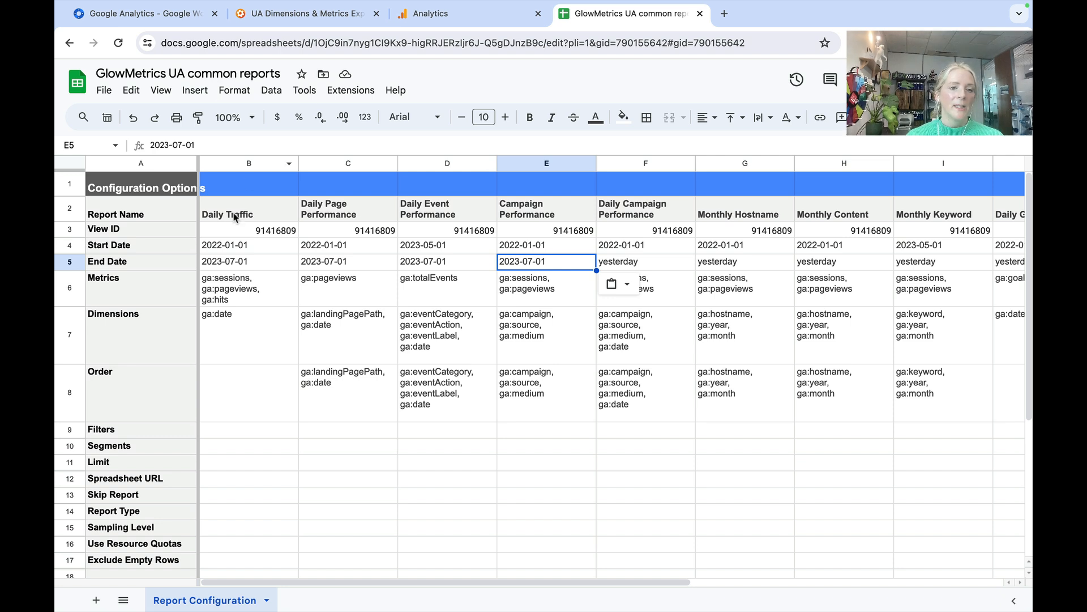
- Set the Daily Traffic report's Start Date to 2019-01-01
click(213, 249)
key(Return)
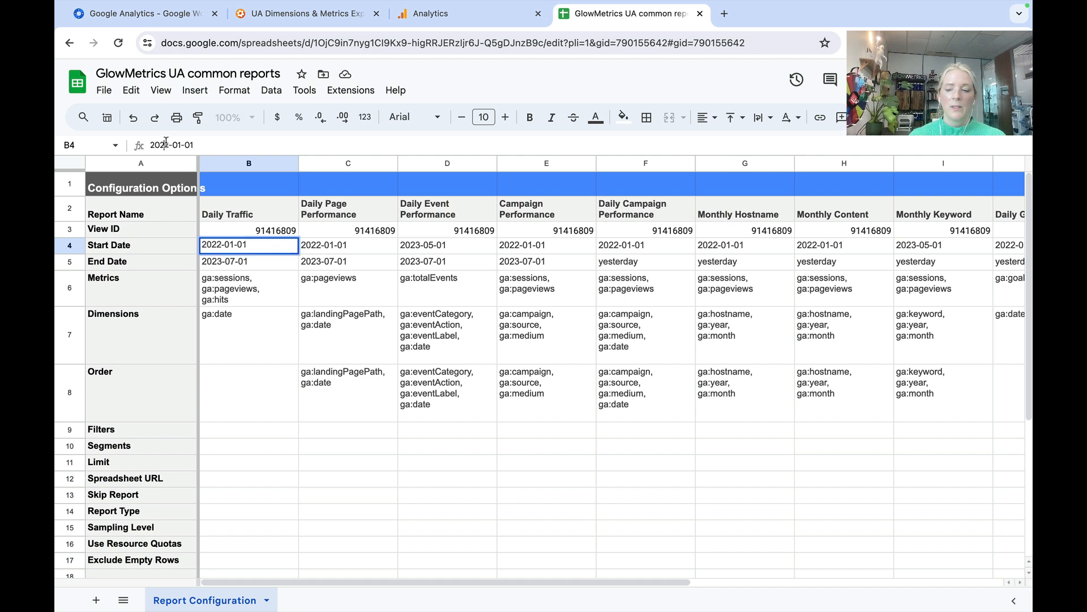
key(BackSpace)
key(BackSpace)
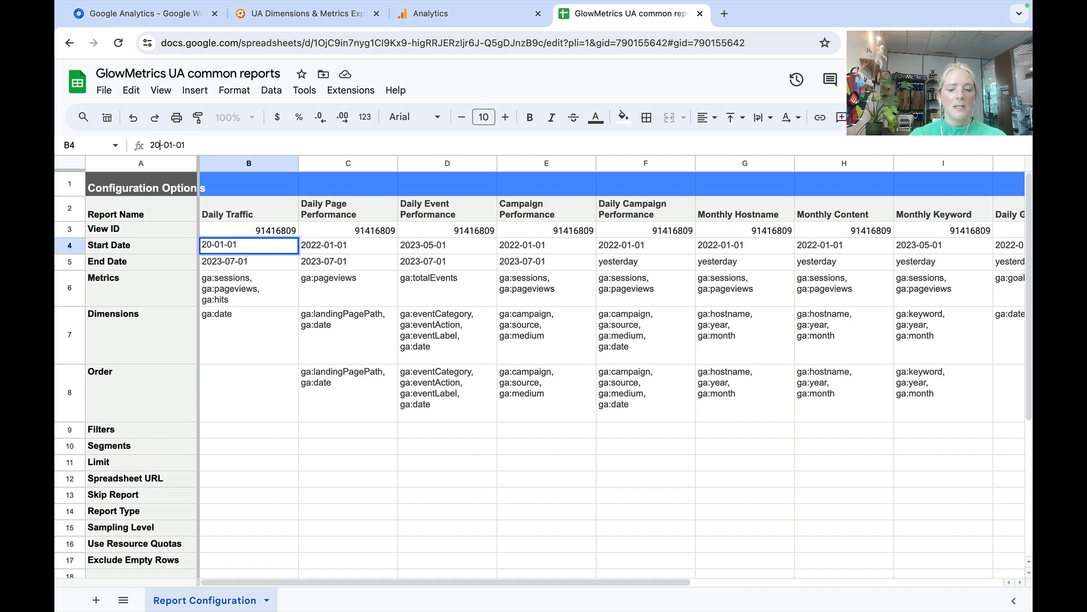
text(19)
key(Return)
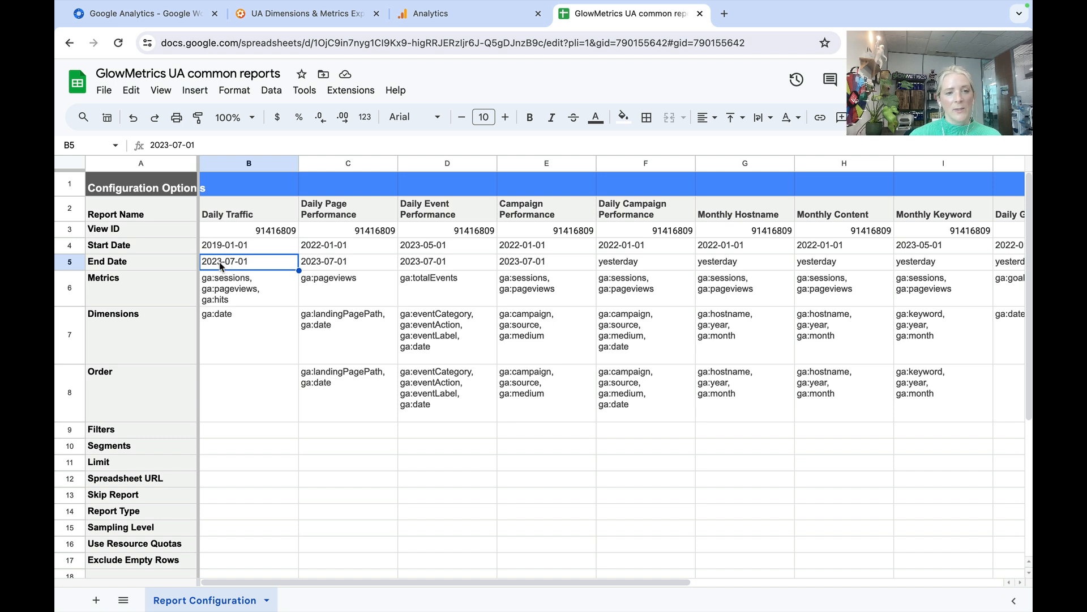
- Review the Metrics and Dimensions cells from the Daily Traffic report across to the Monthly Content report
click(230, 292)
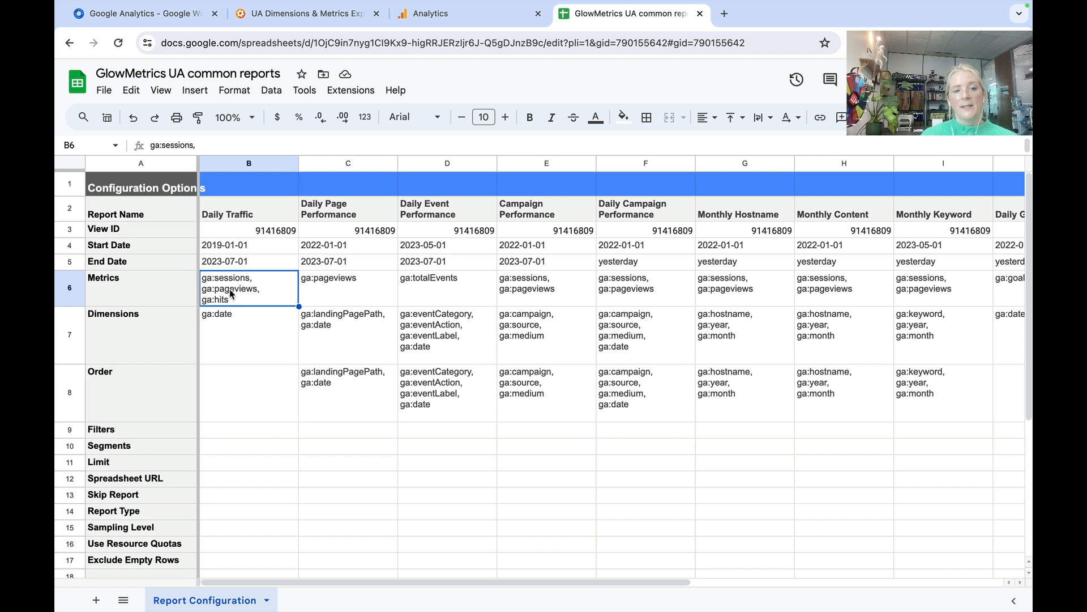
key(Down)
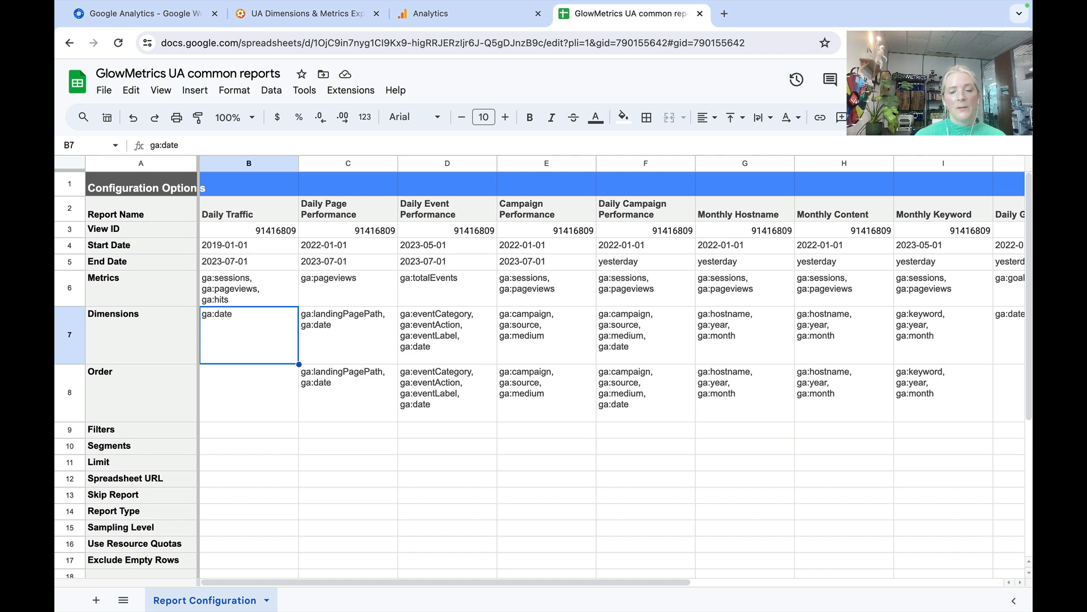
key(Right)
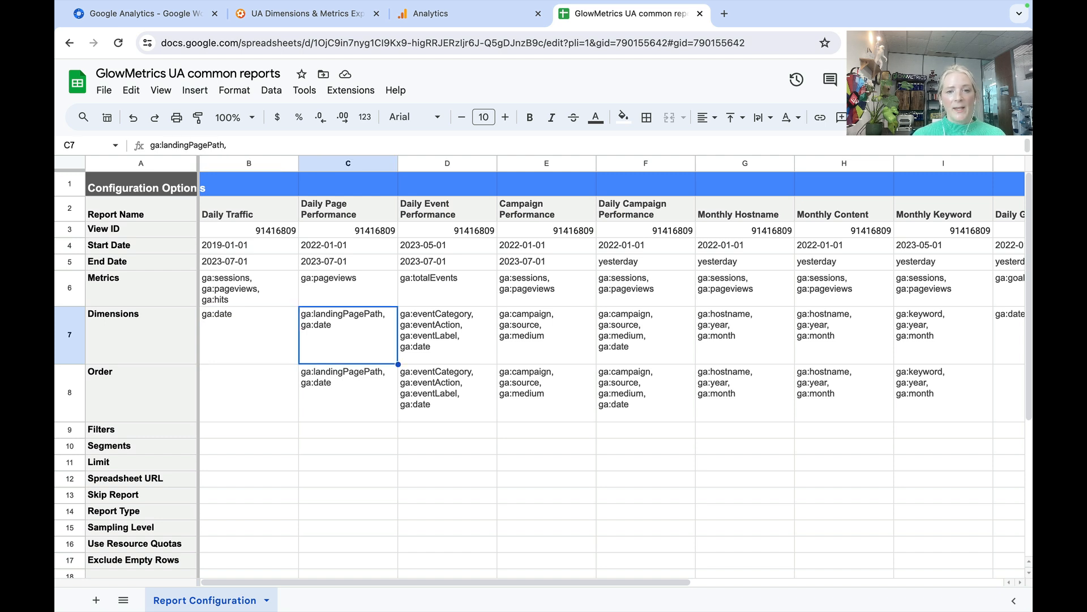
key(Right)
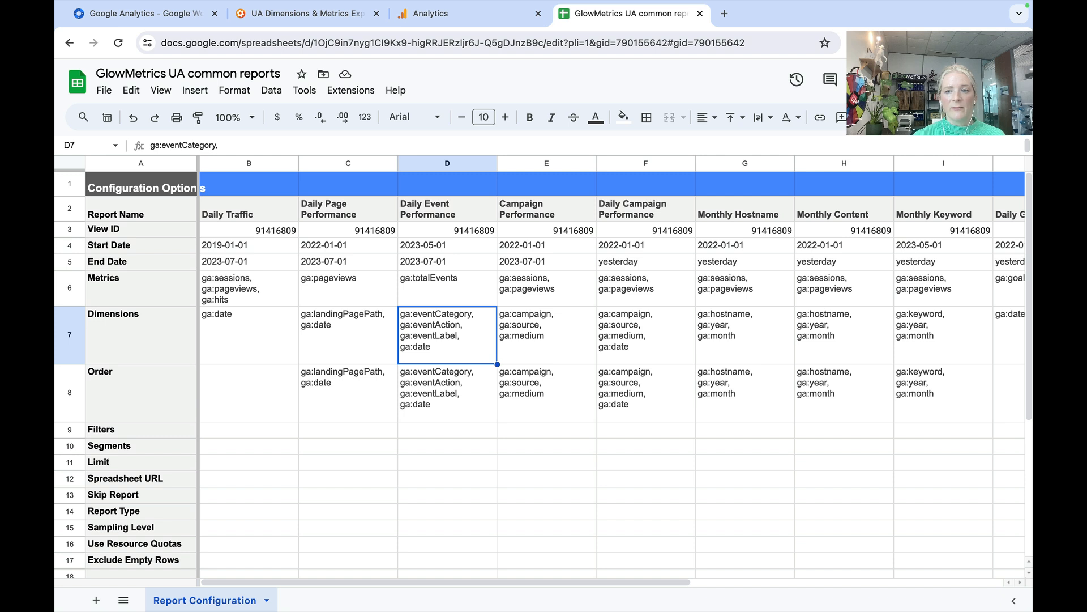
key(Right)
key(Right)
key(Right)
key(Right)
key(Up)
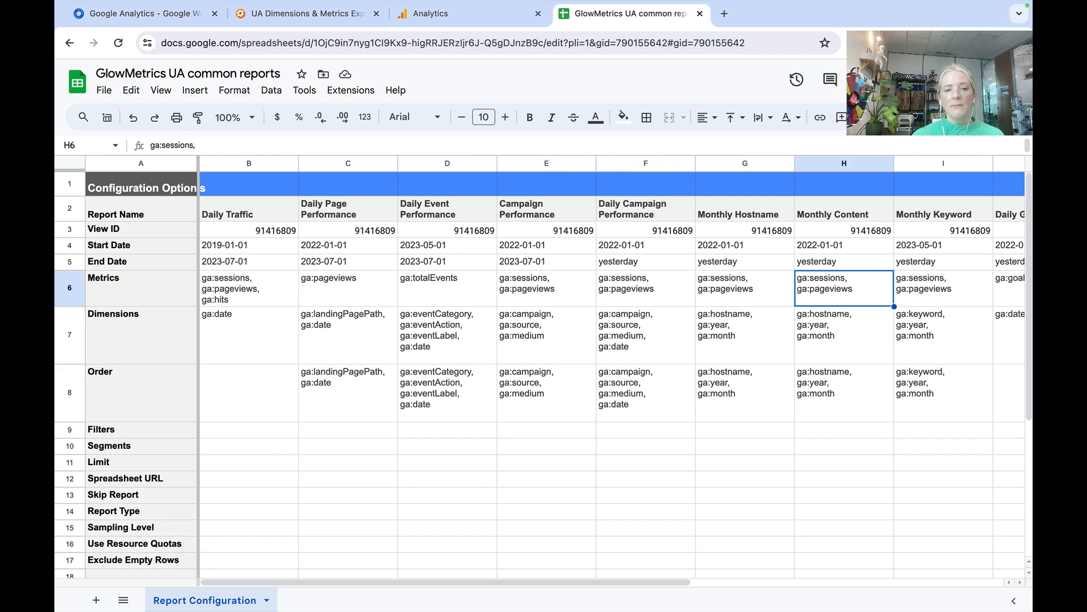
key(Down)
key(Up)
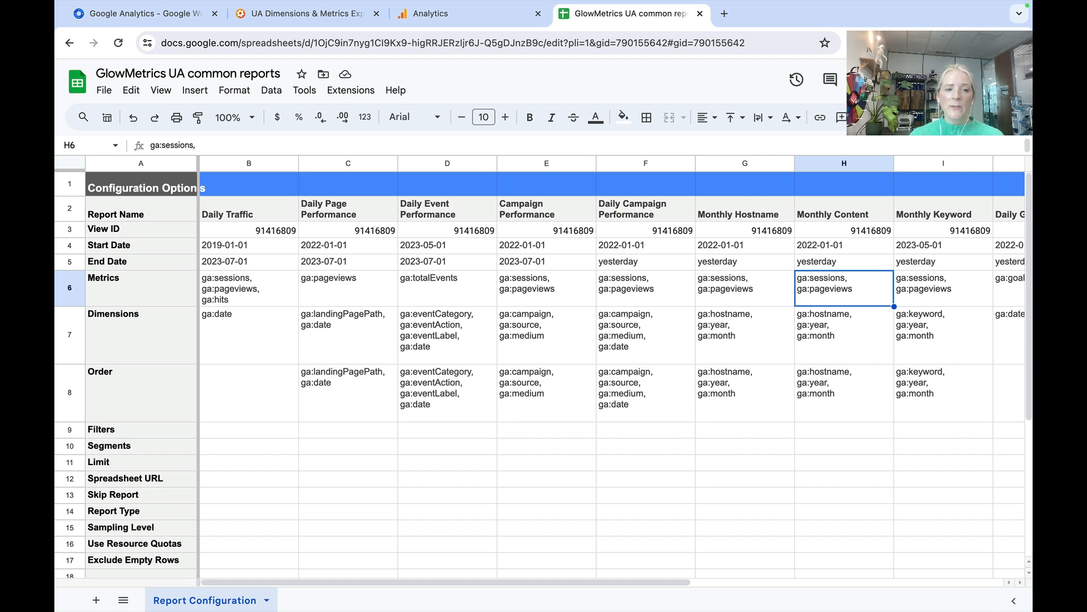
key(Down)
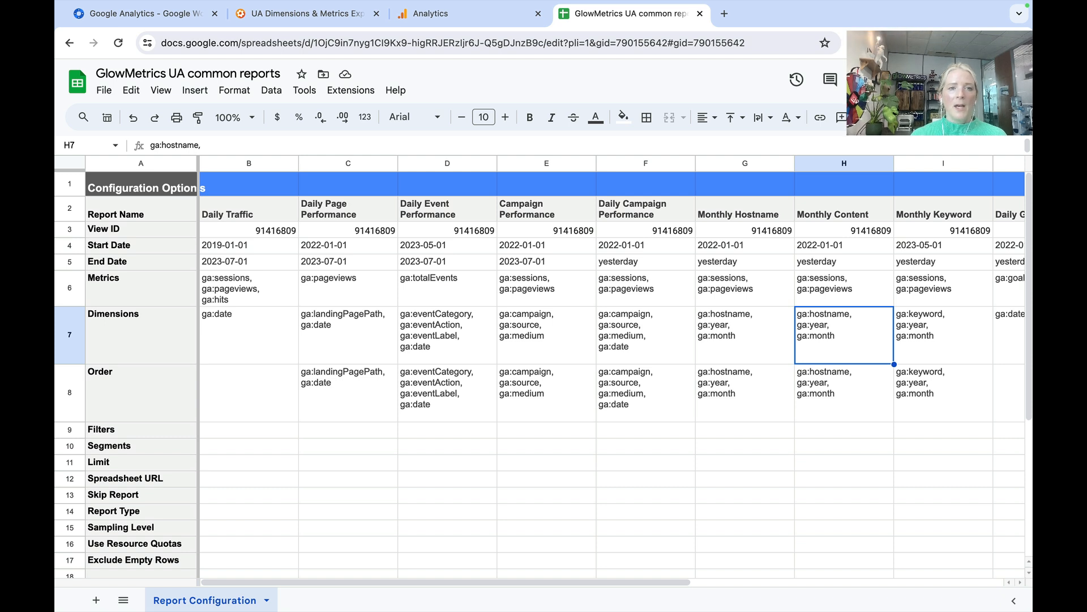
- Switch to the UA Dimensions & Metrics Explorer, expand the User group and copy the New Users metric code ga:newUsers
click(304, 20)
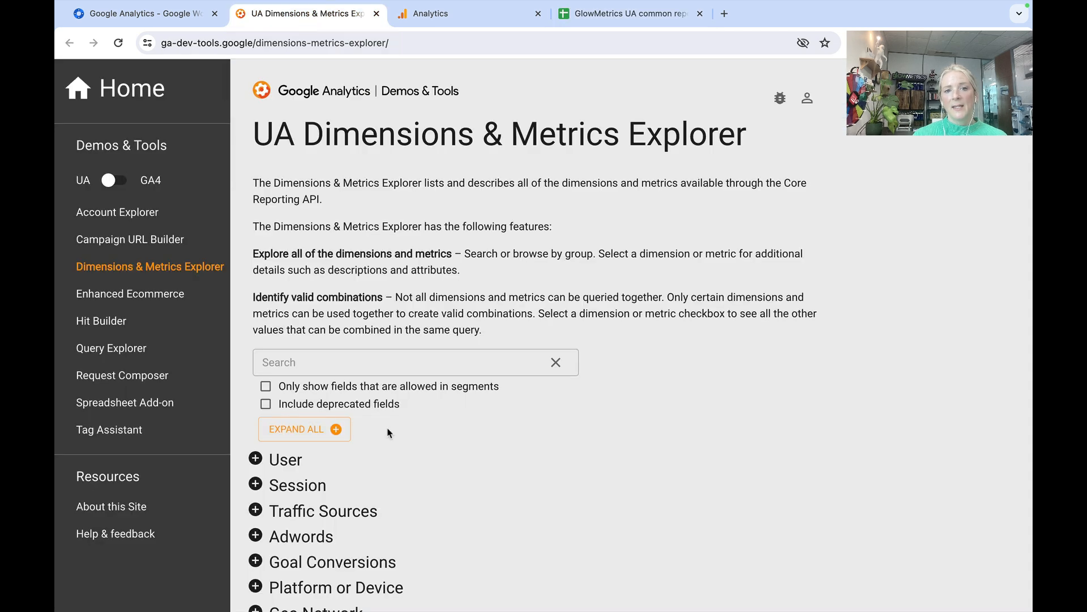
drag(273, 134, 688, 134)
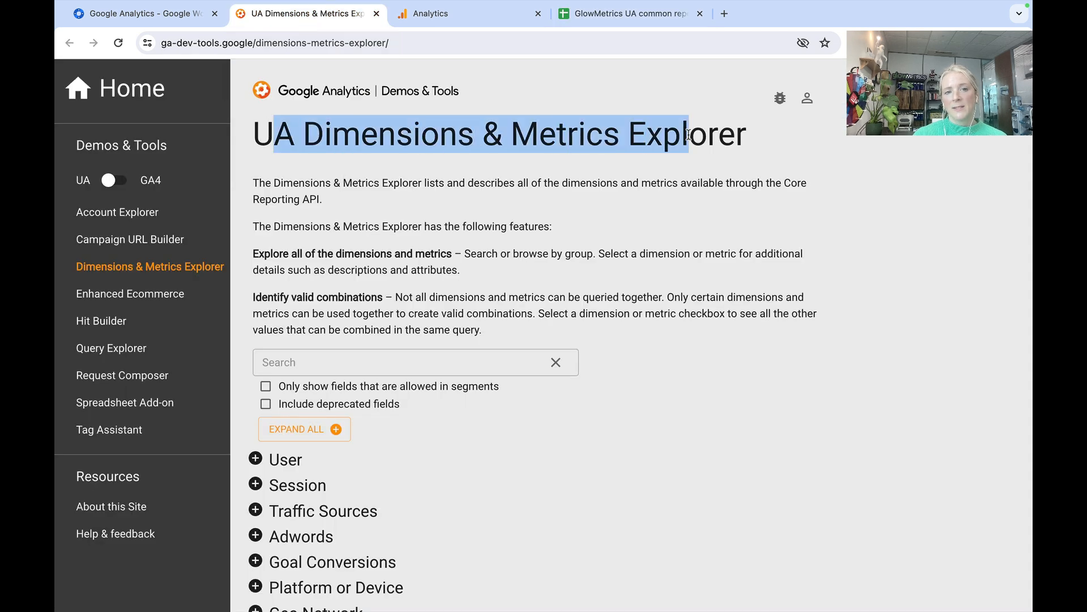
click(432, 166)
scroll(578, 214, down, 4)
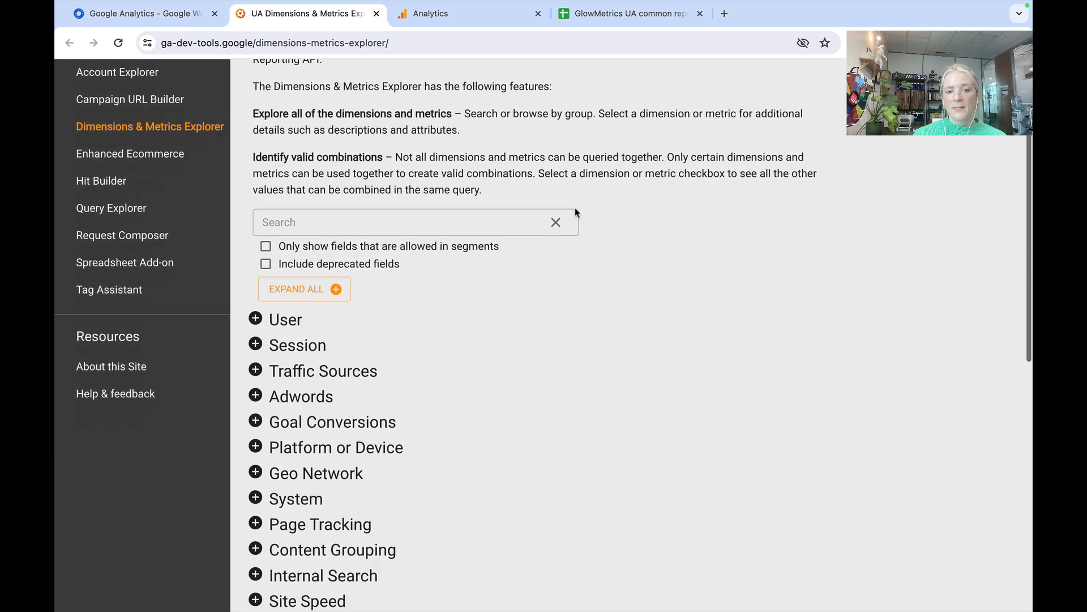
scroll(577, 213, down, 3)
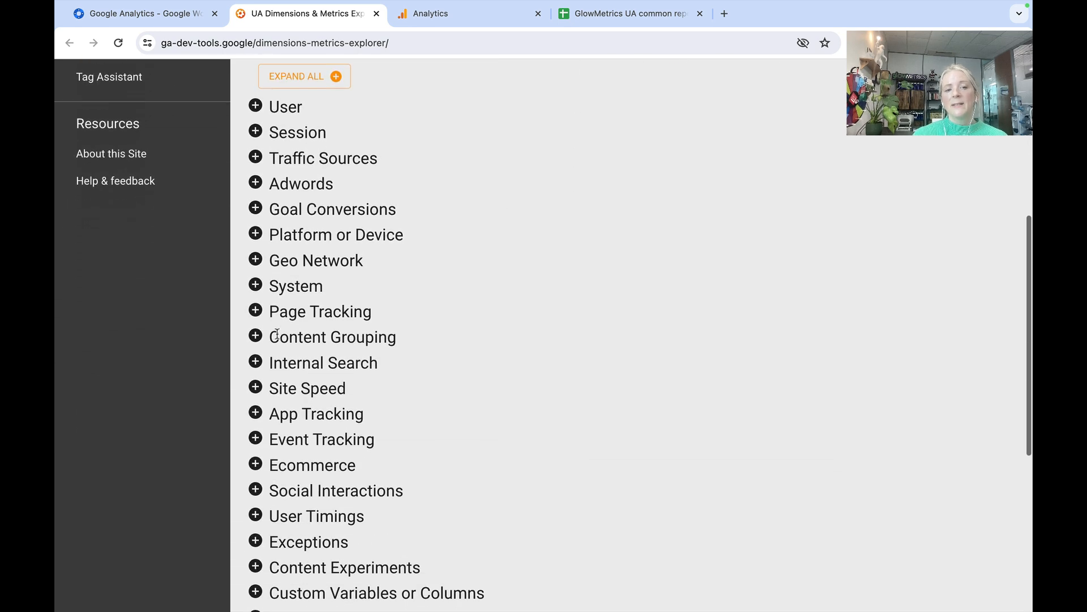
click(256, 107)
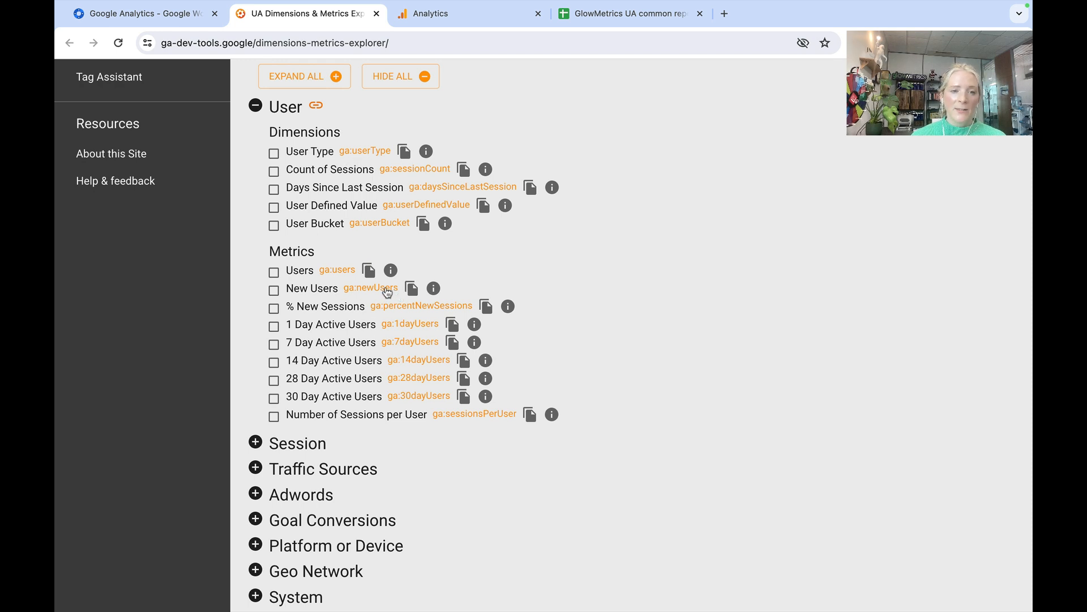
click(412, 288)
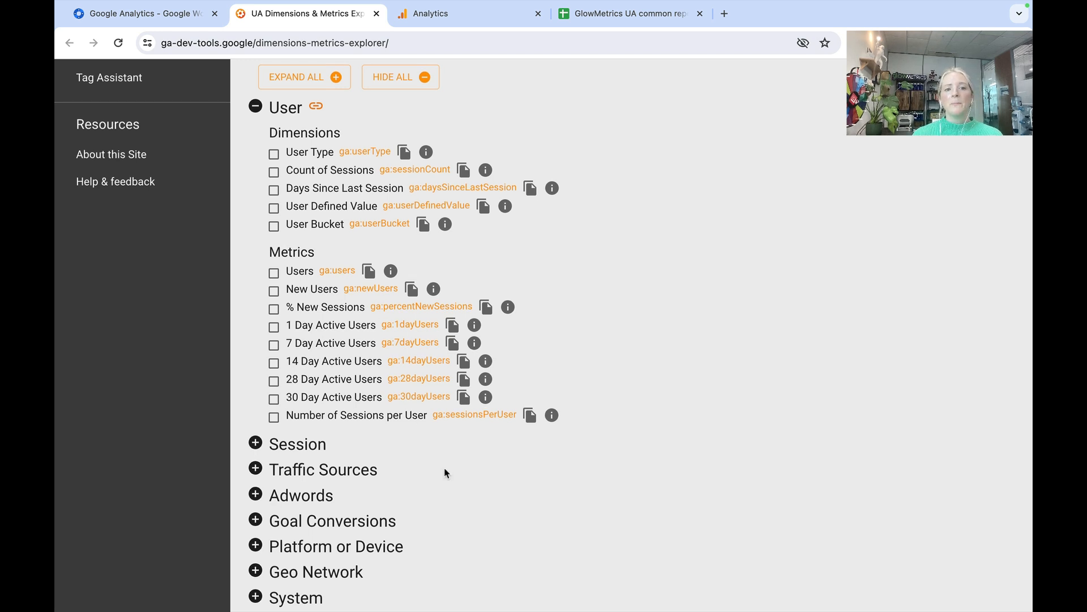
scroll(445, 473, up, 6)
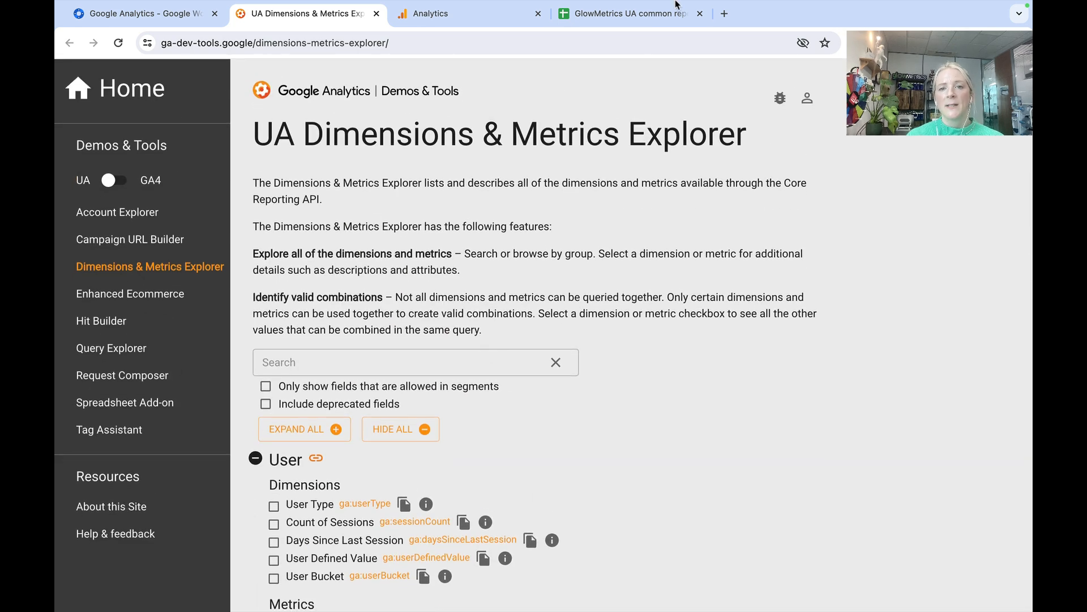
- Return to the GlowMetrics spreadsheet and append ga:newUsers, separated by a comma, to the Daily Traffic report's Metrics
click(633, 15)
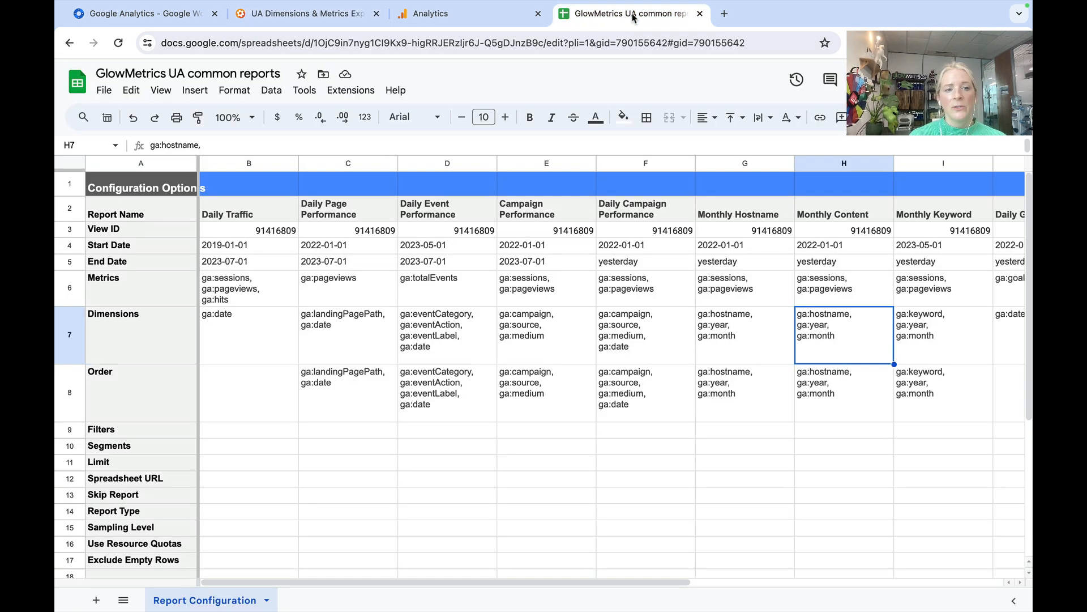
click(256, 301)
double_click(256, 302)
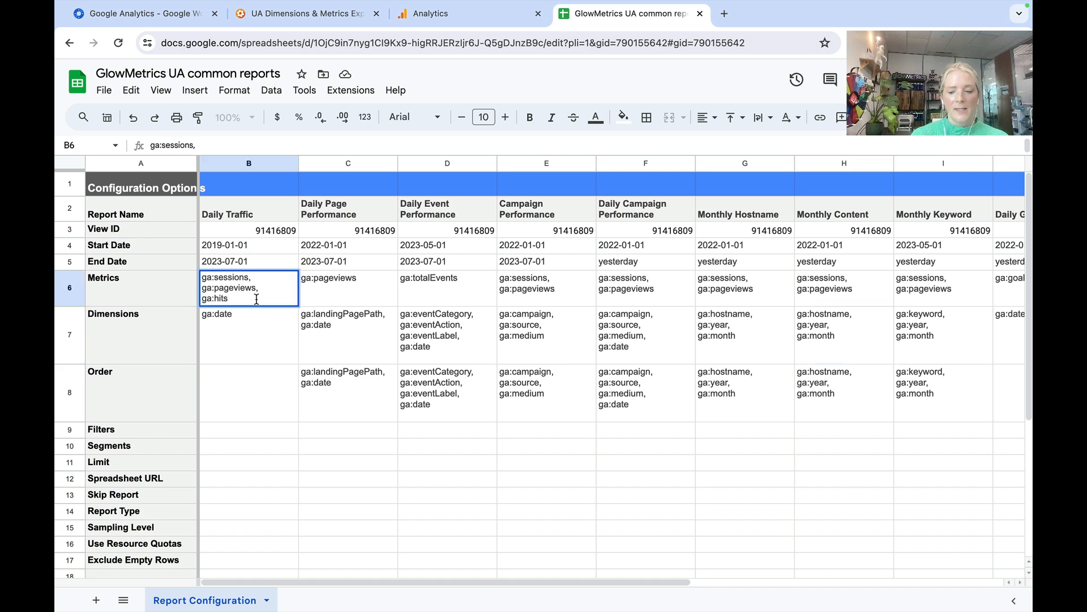
text(,)
key(ctrl+v)
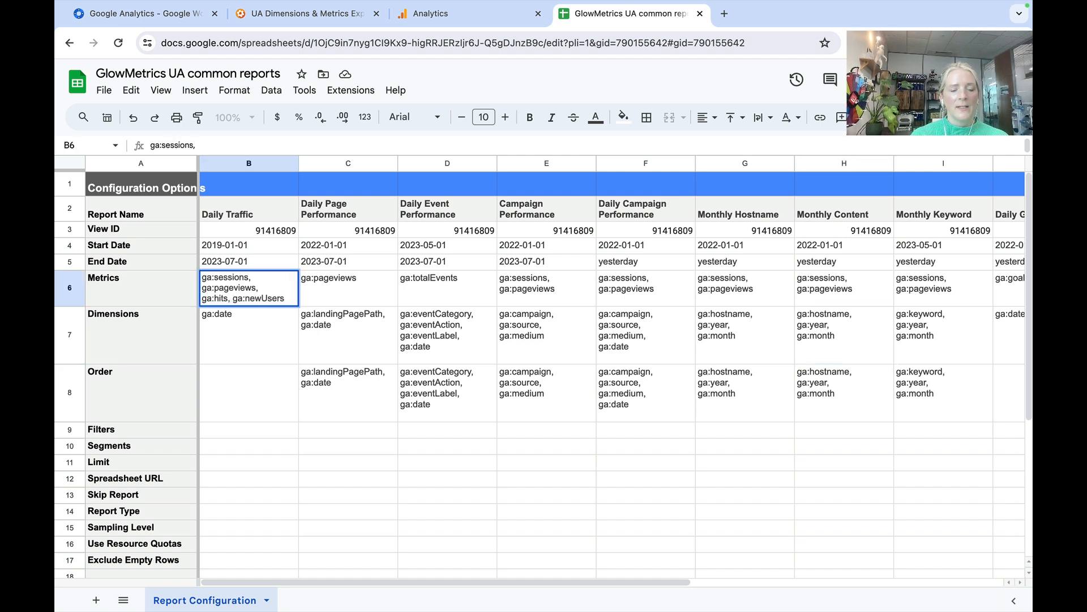
key(Return)
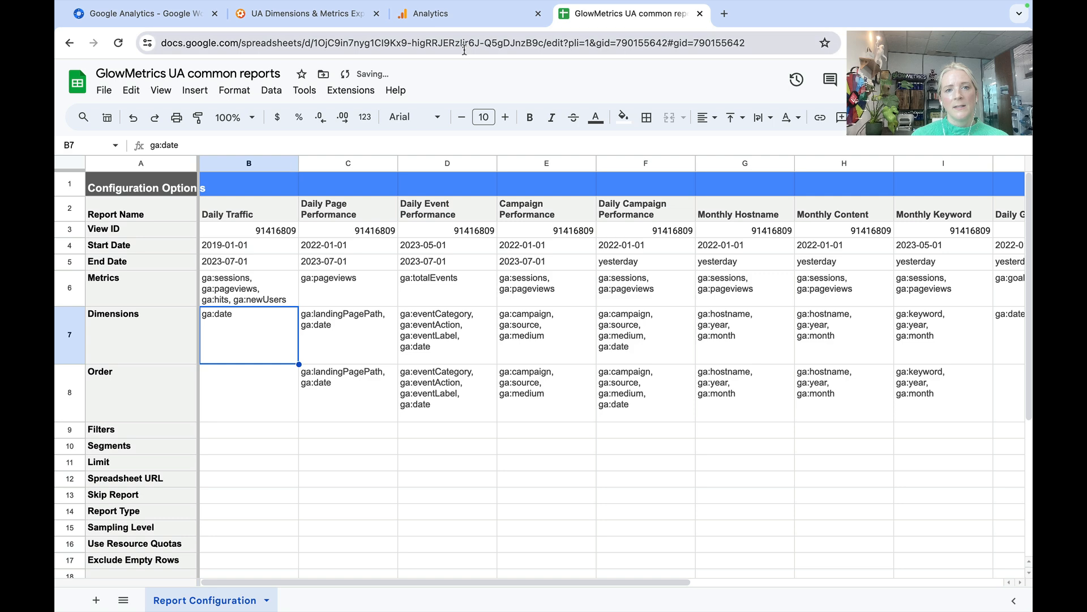
- Copy ga:userType from the UA Dimensions & Metrics Explorer and append it after a comma to the Daily Traffic report's Dimensions in the spreadsheet
click(297, 13)
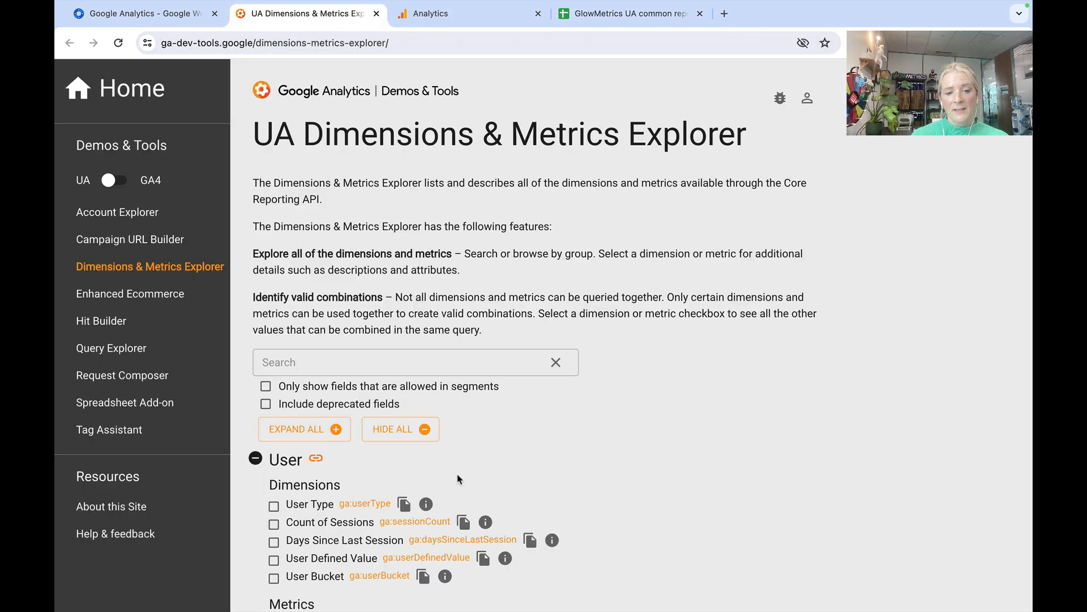
scroll(458, 479, down, 5)
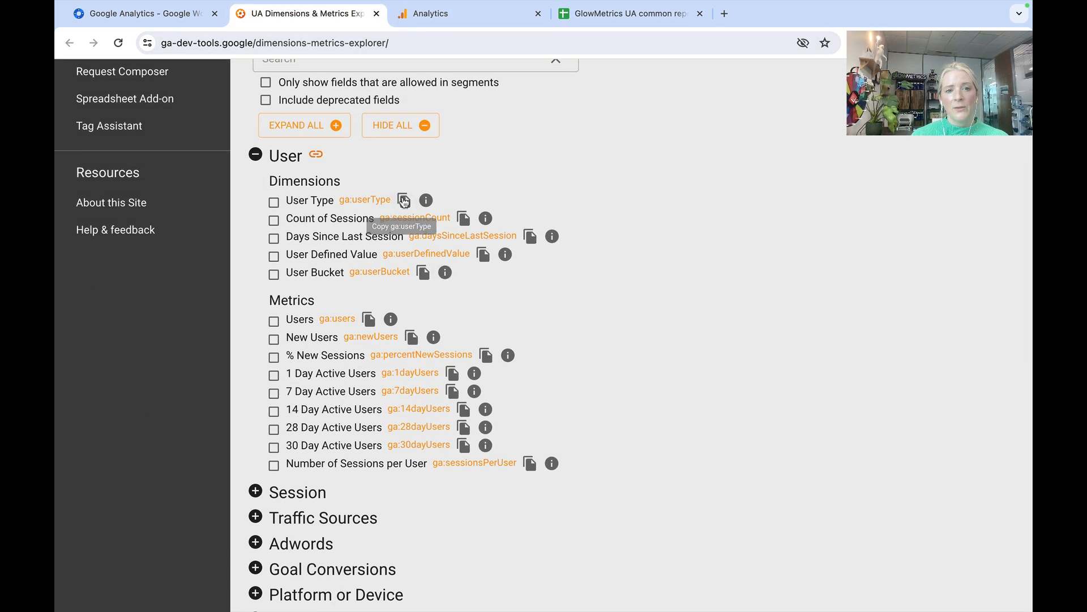
click(403, 202)
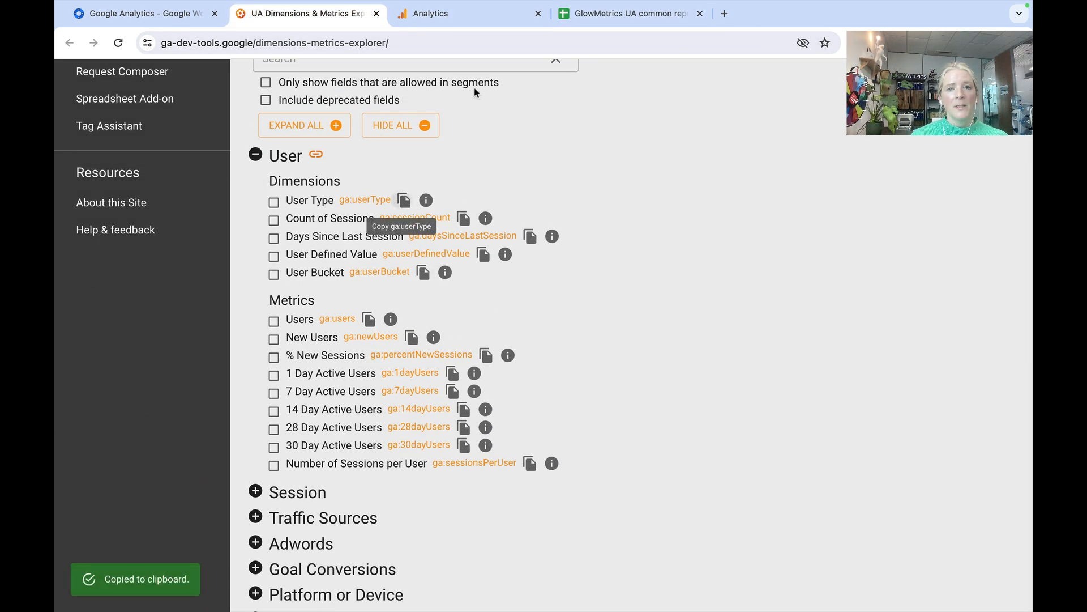
click(627, 14)
double_click(241, 323)
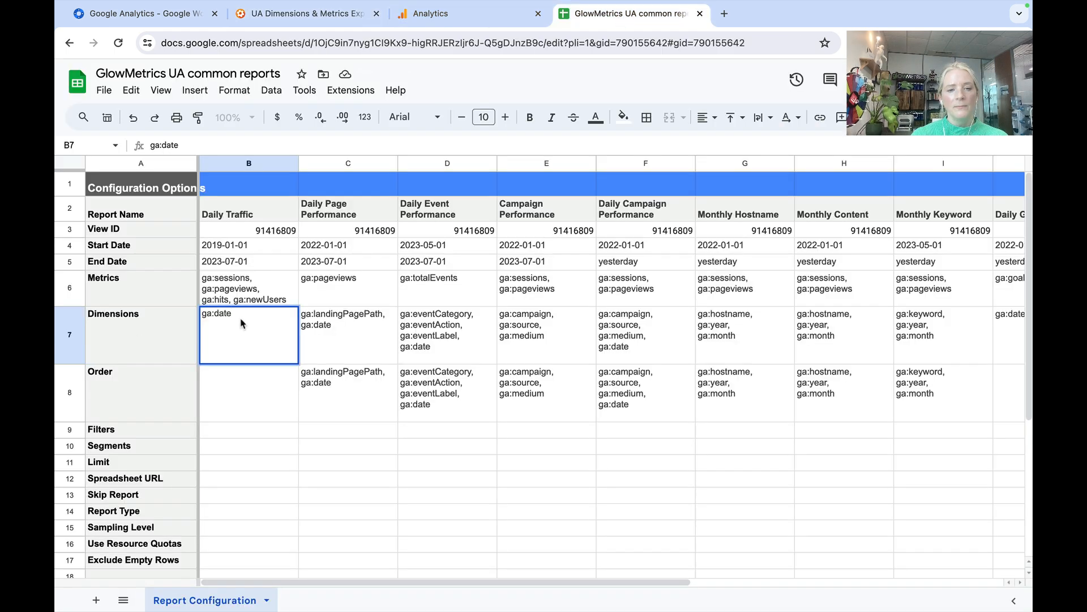
text(,)
key(super+v)
key(Return)
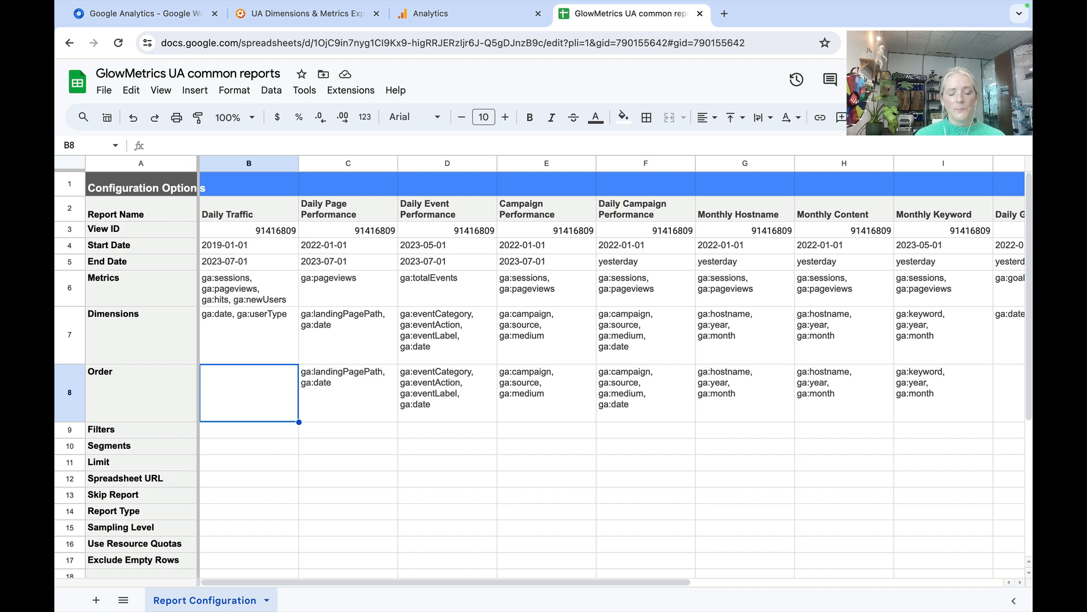
- Review the Order cells for Daily Traffic, Daily Page Performance and Daily Event Performance, plus the setting labels from View ID to Order
click(348, 392)
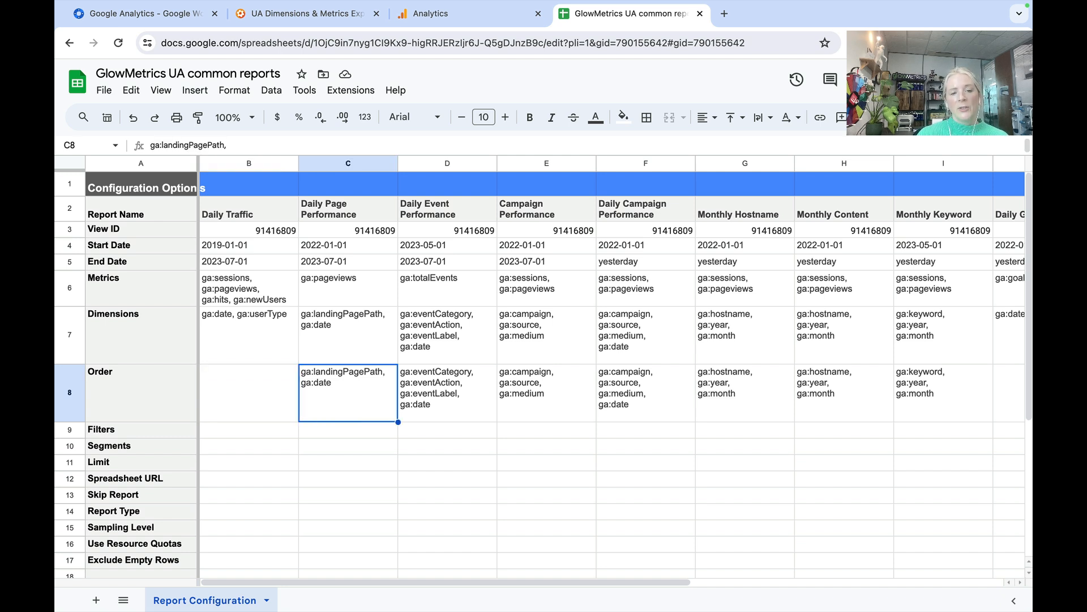
click(250, 392)
click(348, 393)
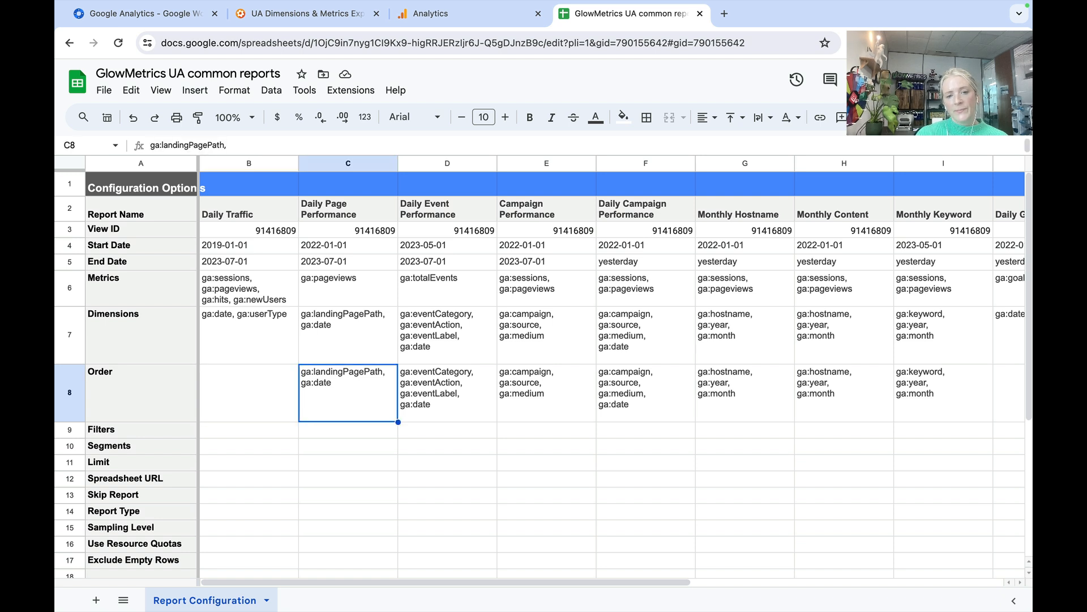
click(448, 392)
click(348, 393)
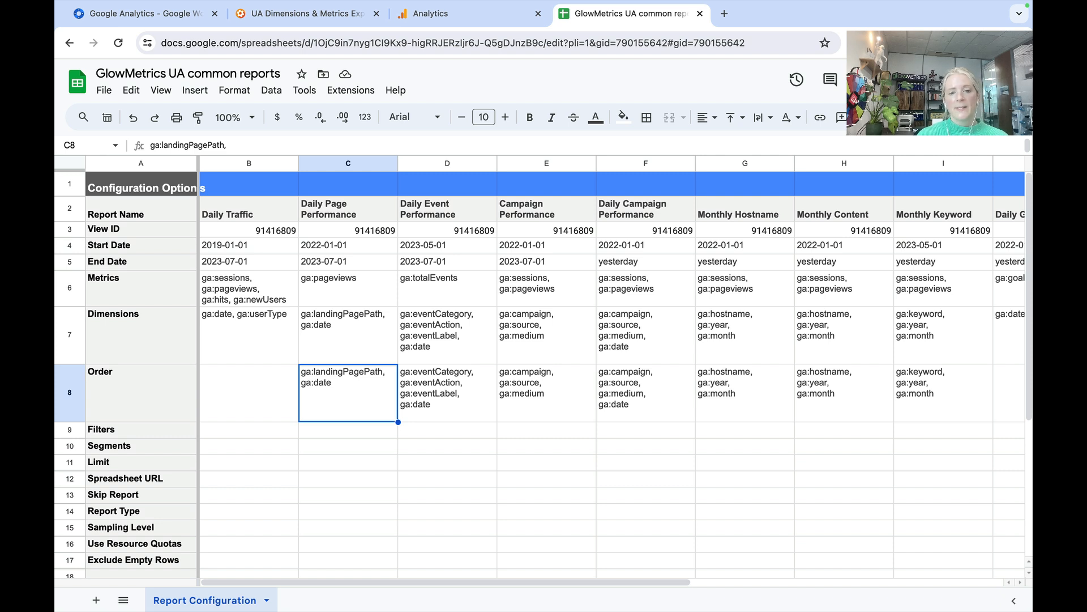
click(448, 392)
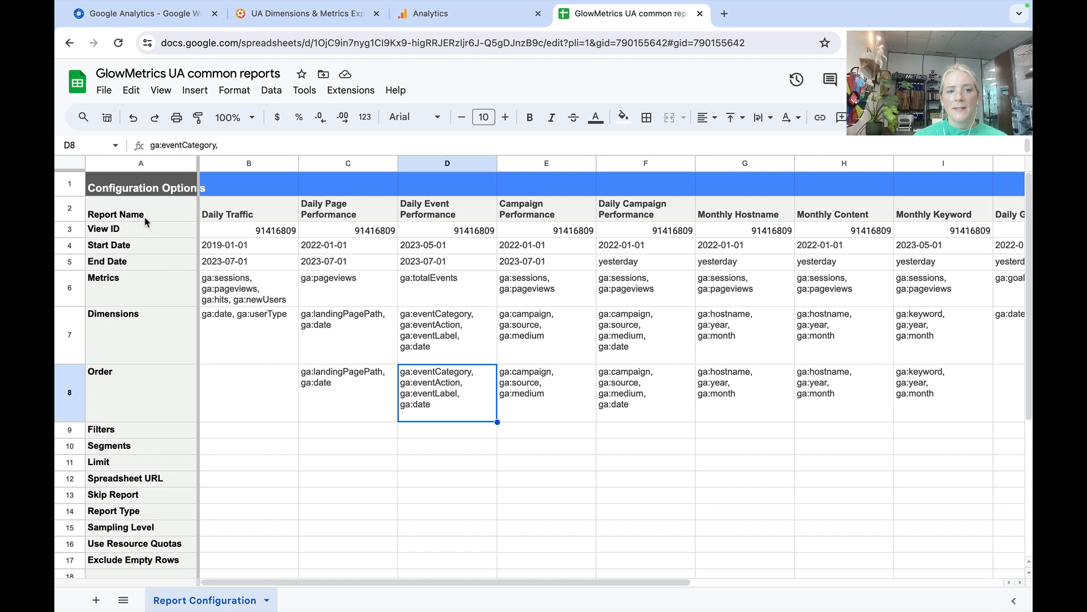
drag(146, 227, 151, 373)
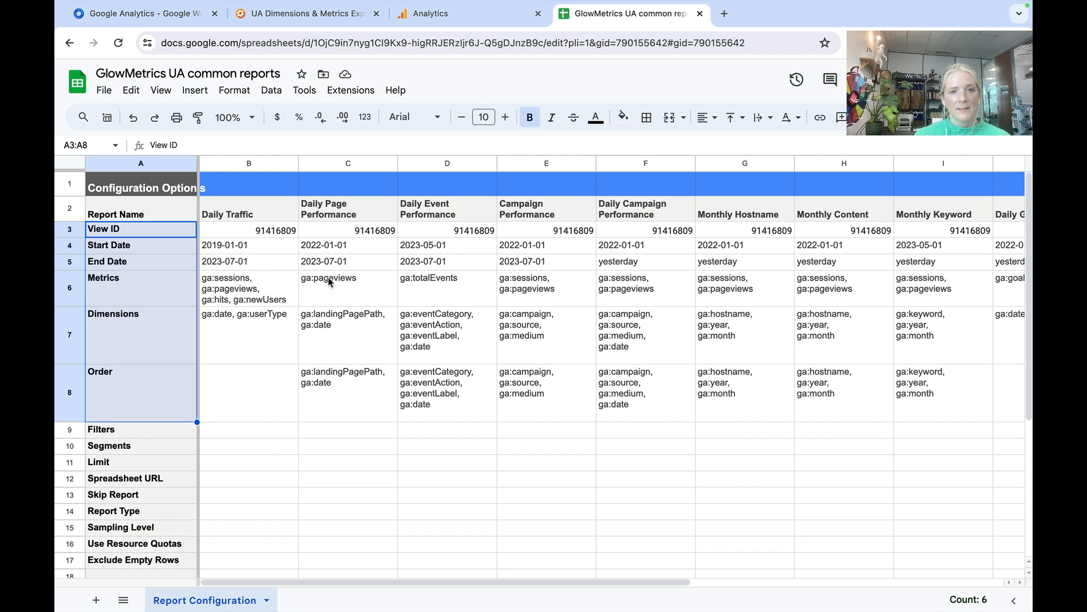
- Run all configured reports with the Google Analytics add-on and close the report status dialog once they complete
click(337, 100)
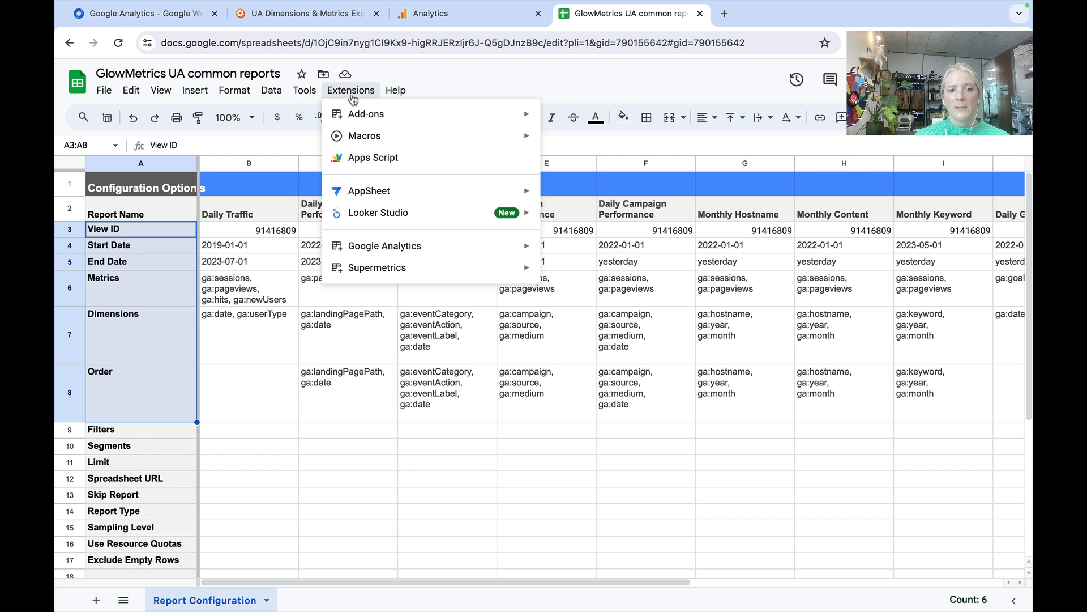
mouse_move(390, 246)
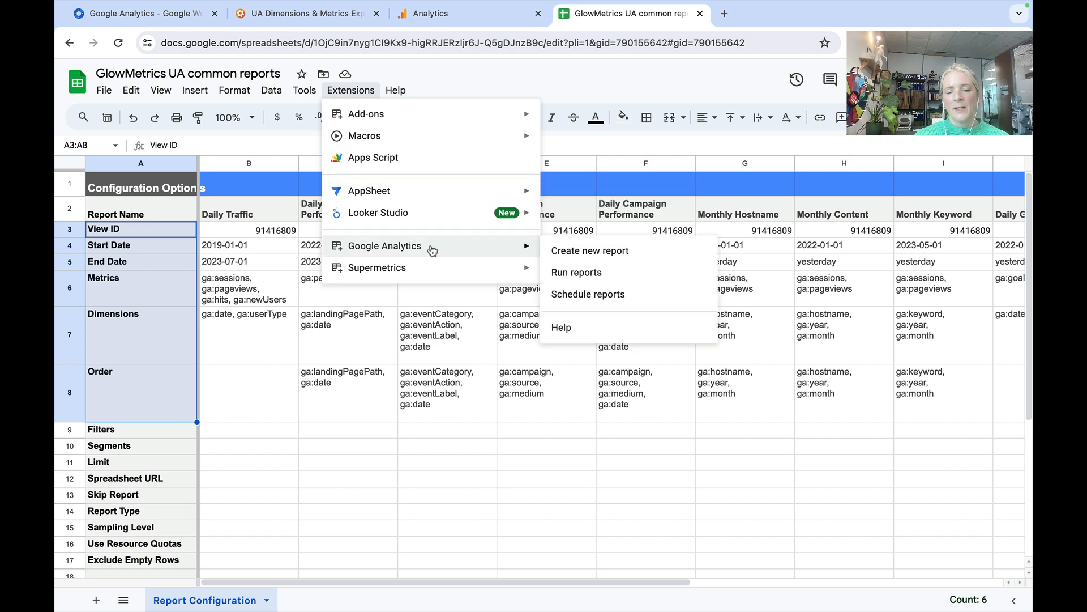
click(570, 274)
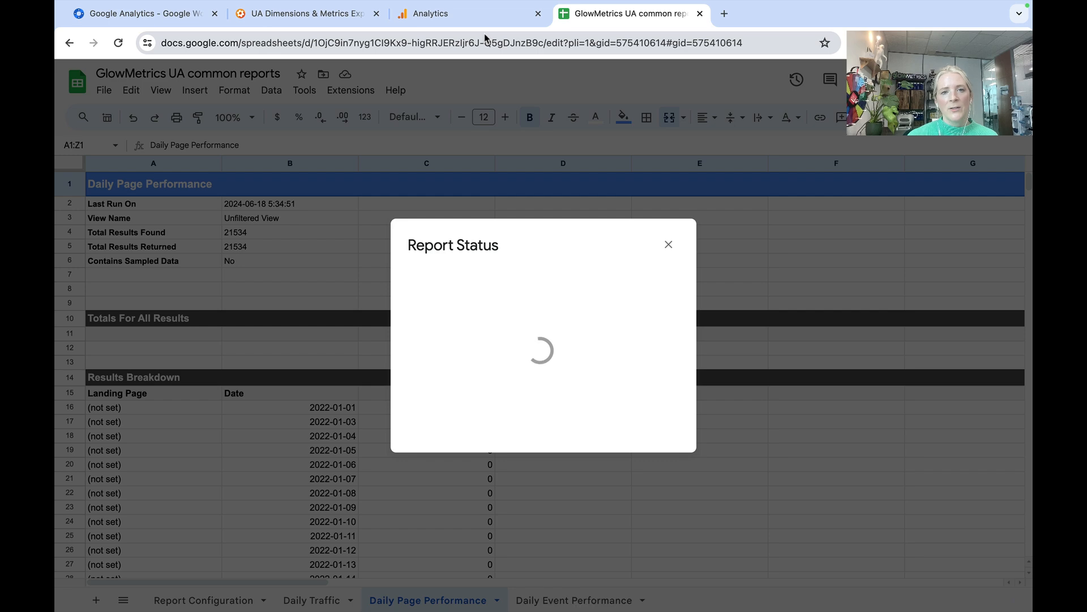
click(465, 13)
click(598, 25)
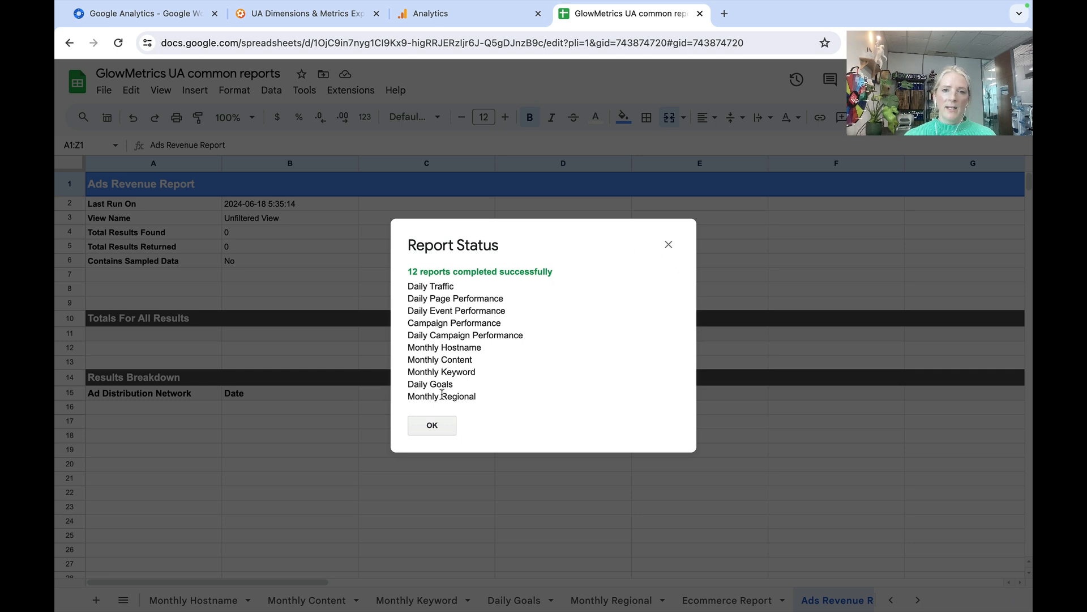
click(434, 426)
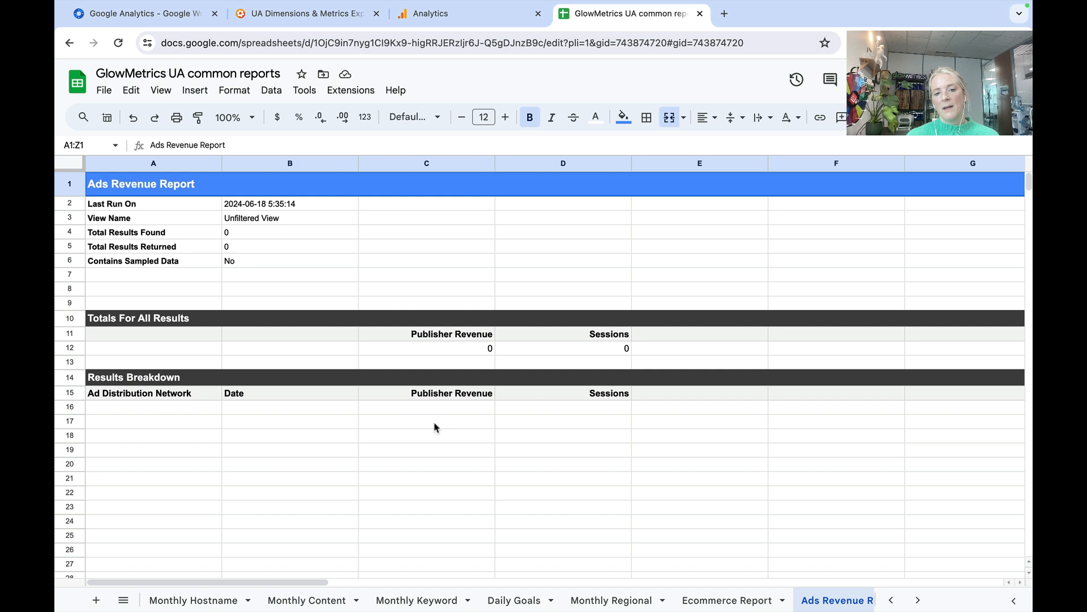
- View the Monthly Content and Monthly Hostname result sheets and return to the Report Configuration sheet
click(314, 598)
click(183, 603)
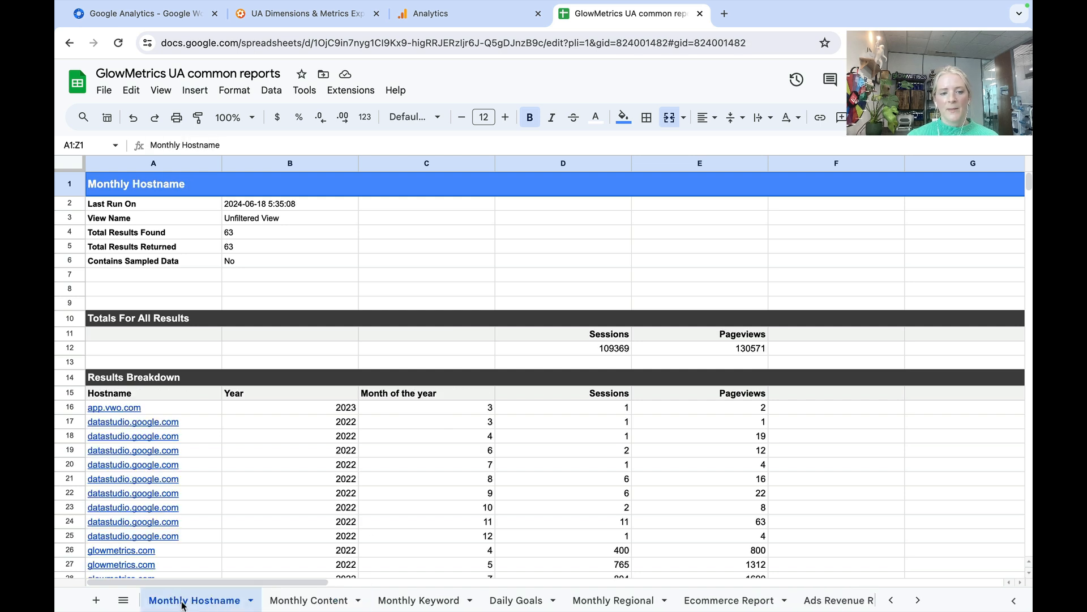
scroll(182, 600, left, 10)
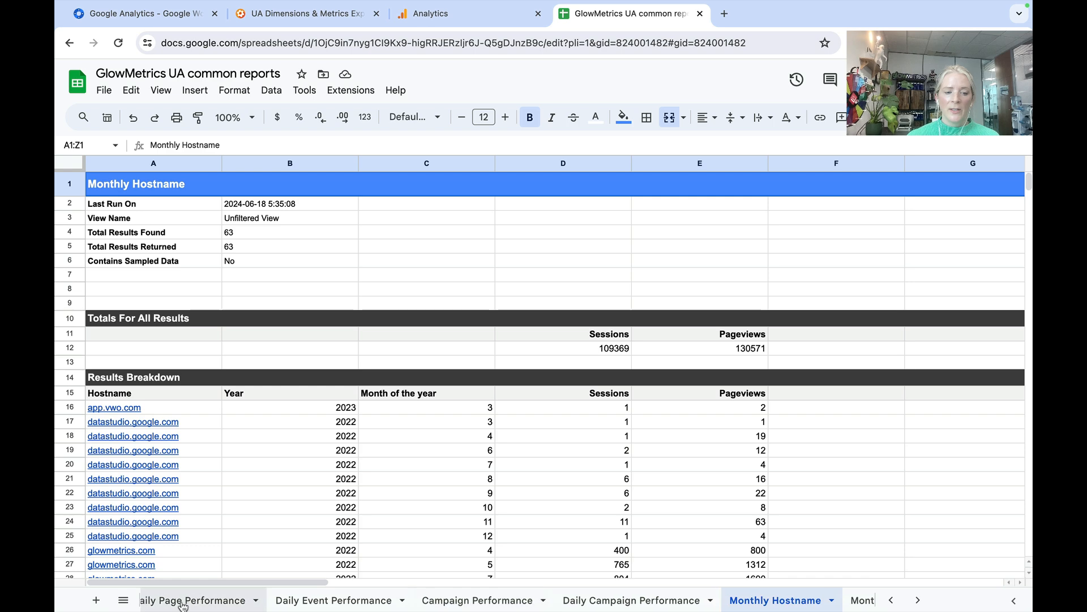
click(183, 602)
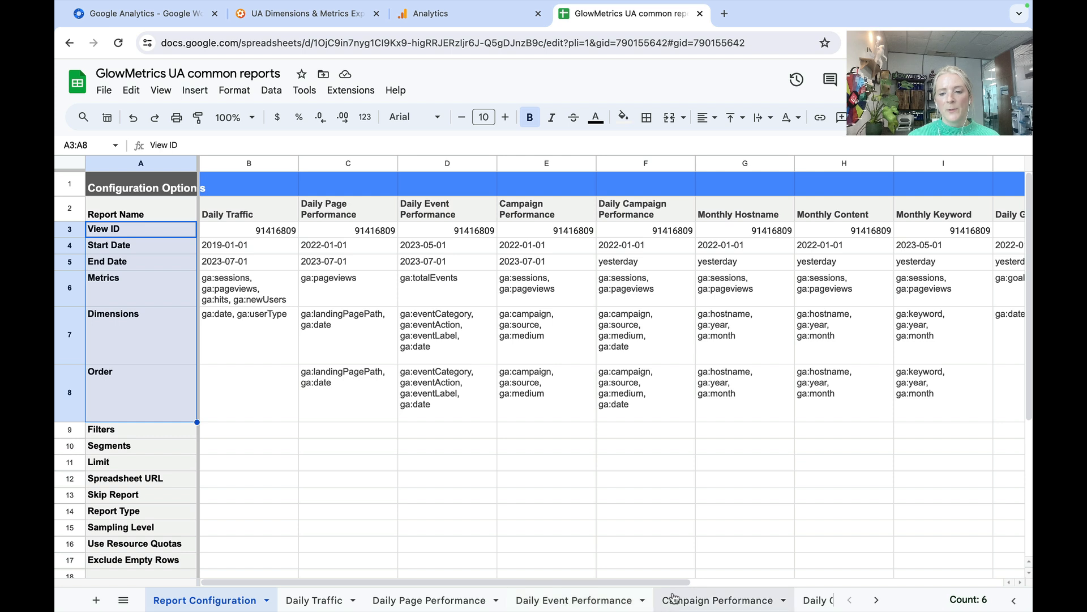
- Select the Monthly Content column in Report Configuration and open the matching Monthly Content result sheet
scroll(674, 598, right, 1)
scroll(675, 598, right, 10)
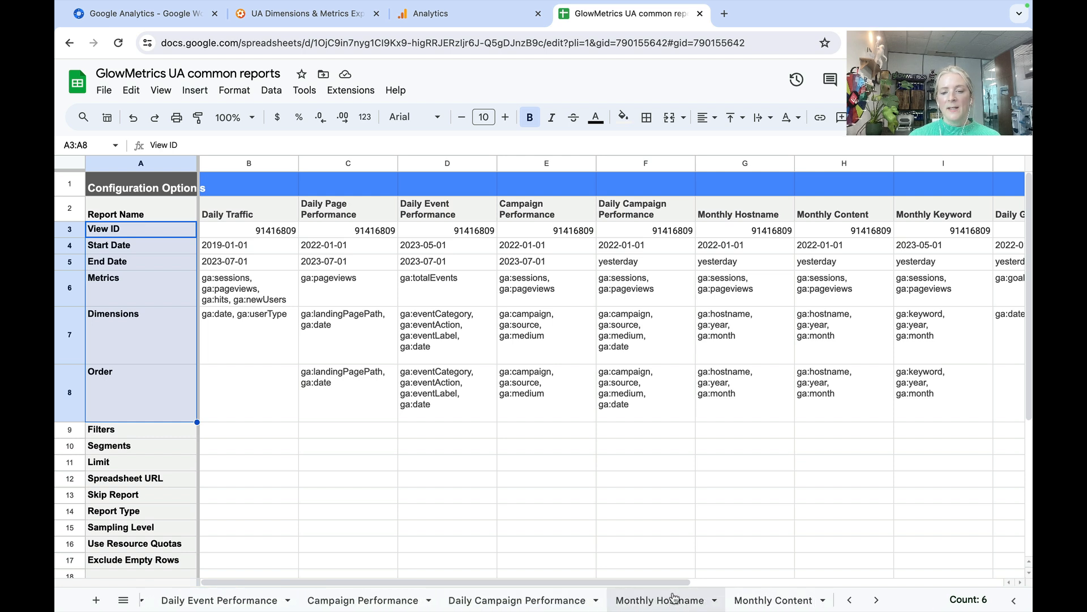
scroll(675, 599, right, 10)
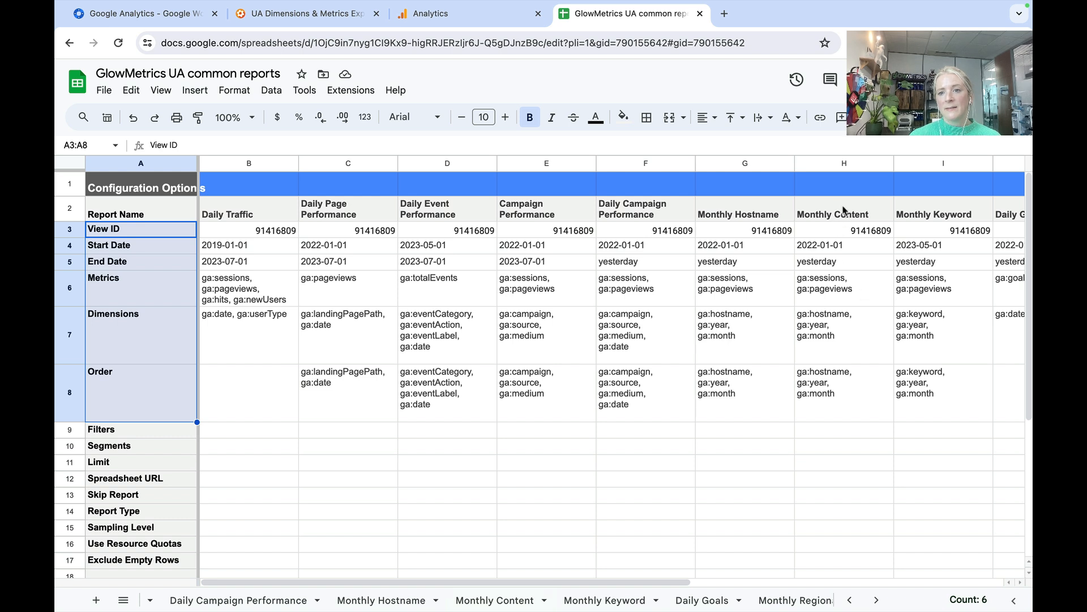
click(841, 213)
click(842, 165)
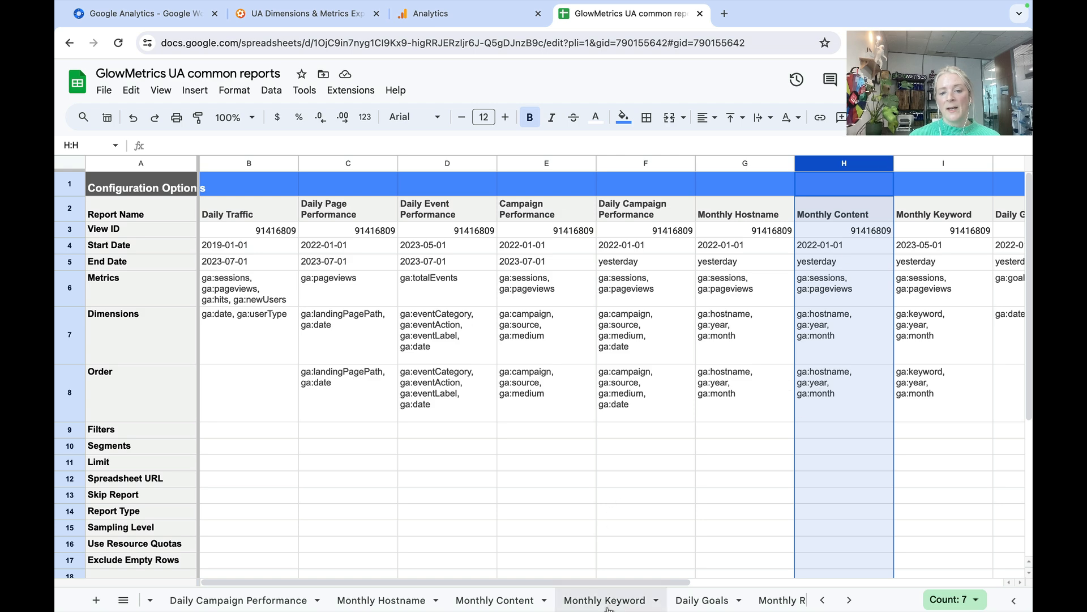
click(523, 605)
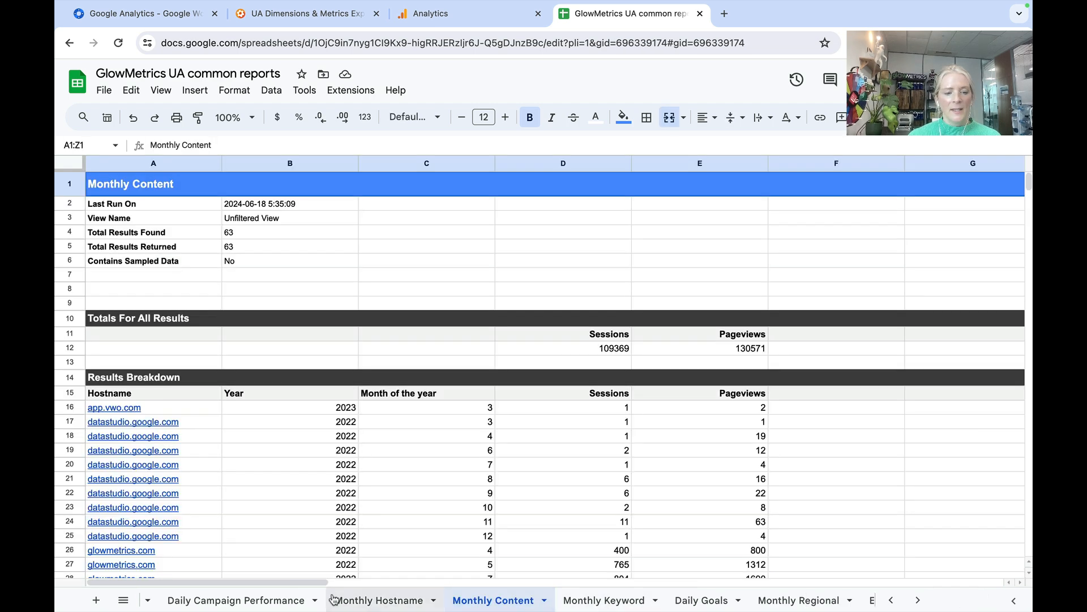
- View the Daily Event Performance results and check that report's Order cell in the Report Configuration sheet
scroll(204, 600, left, 10)
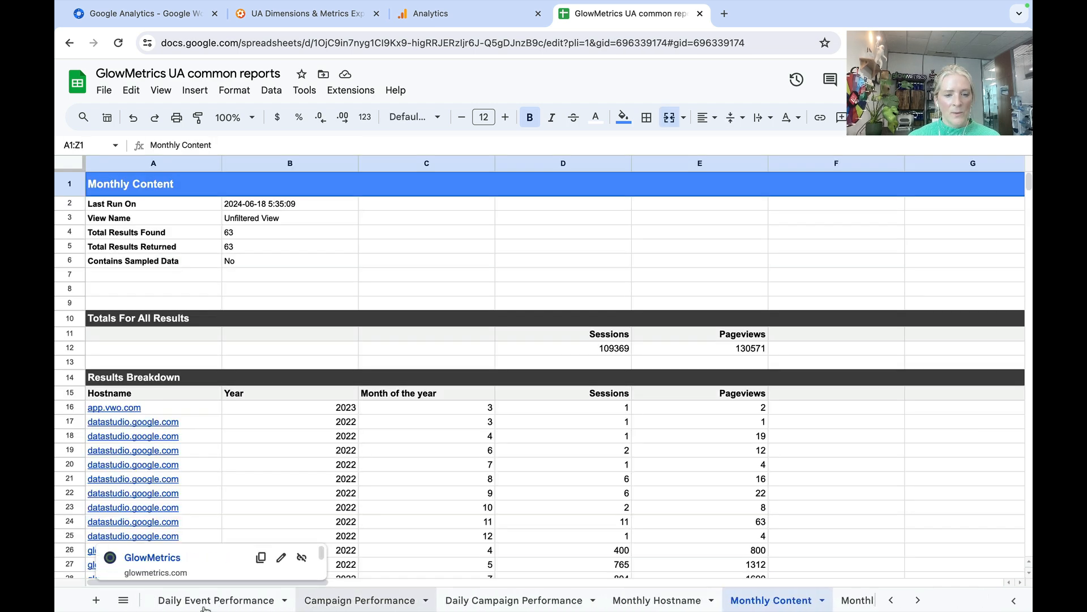
scroll(205, 600, left, 3)
click(460, 600)
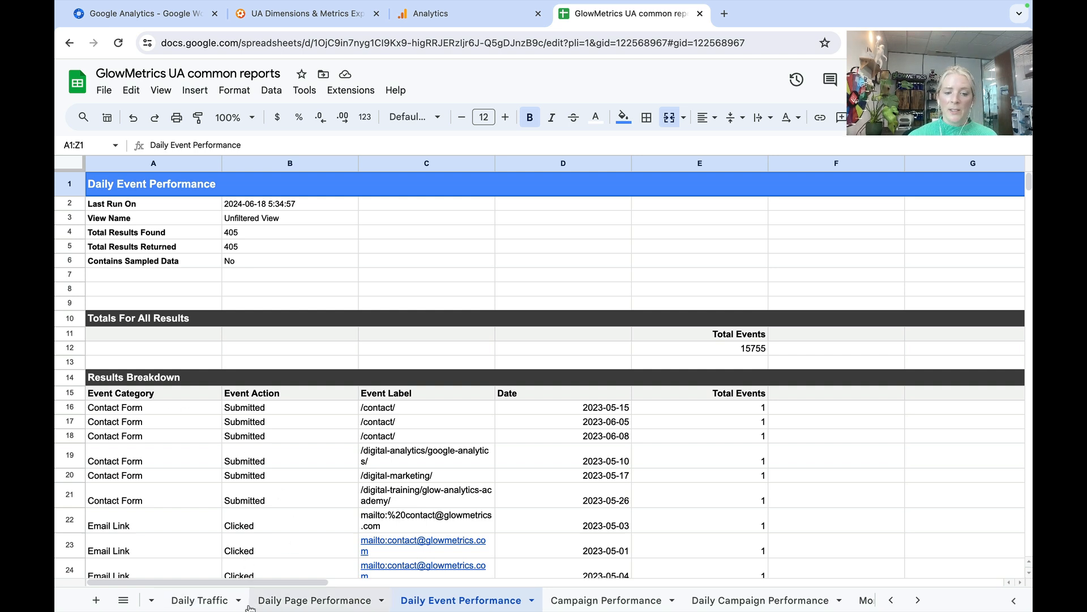
scroll(249, 605, left, 3)
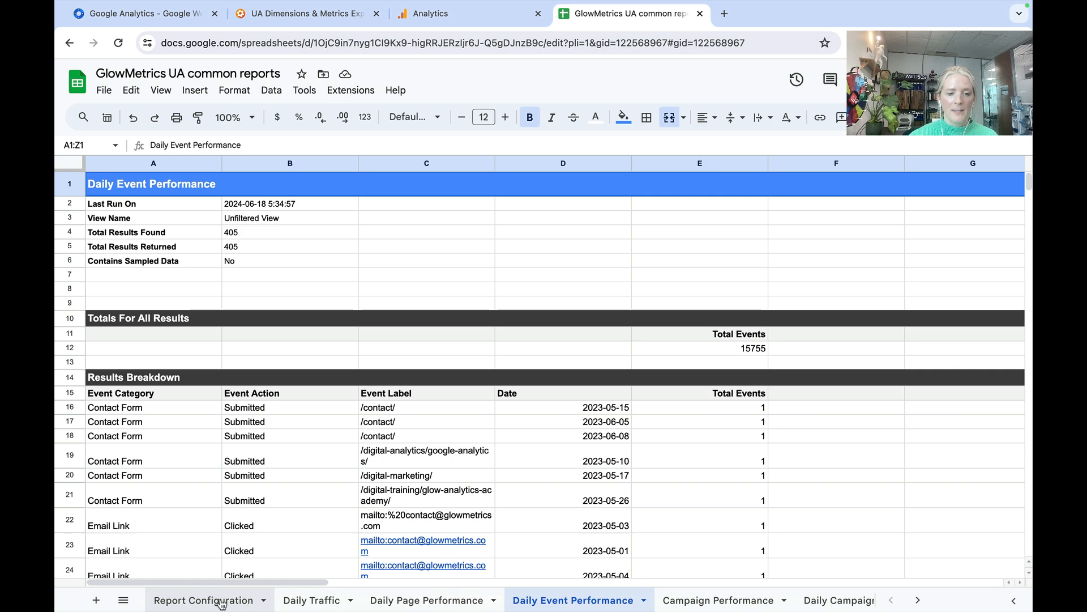
click(221, 601)
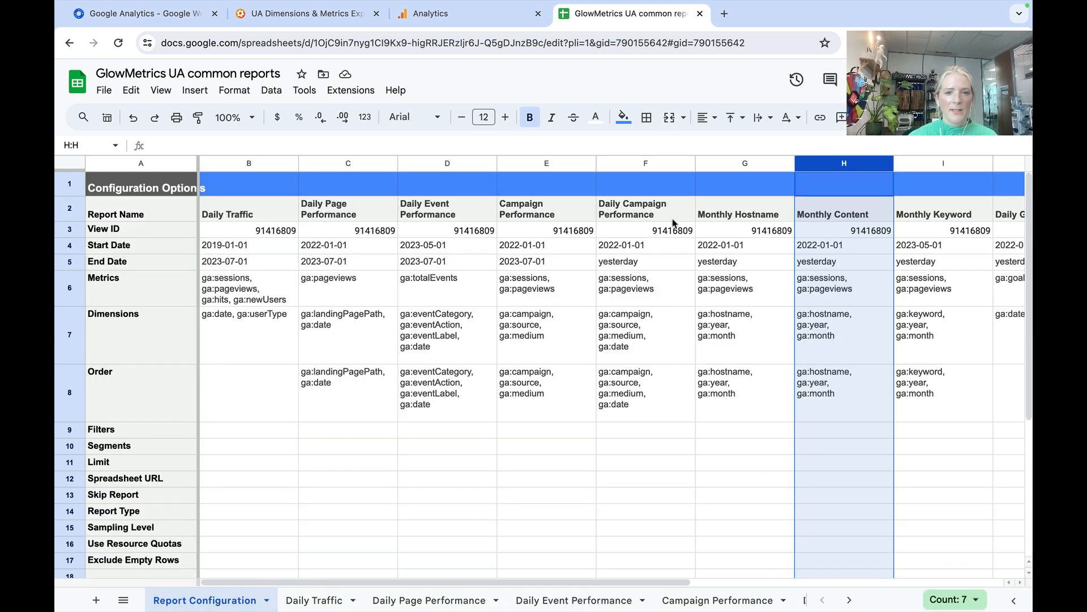
click(446, 385)
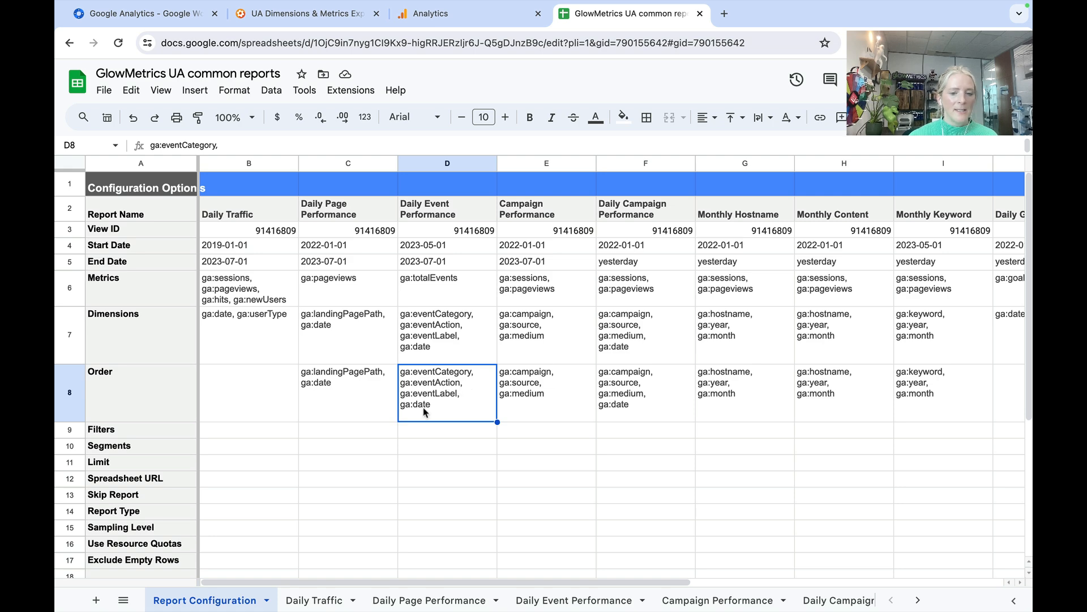
- Examine the Event Category, Event Action, Event Label, Date and Total Events headers on the Daily Event Performance sheet
click(558, 601)
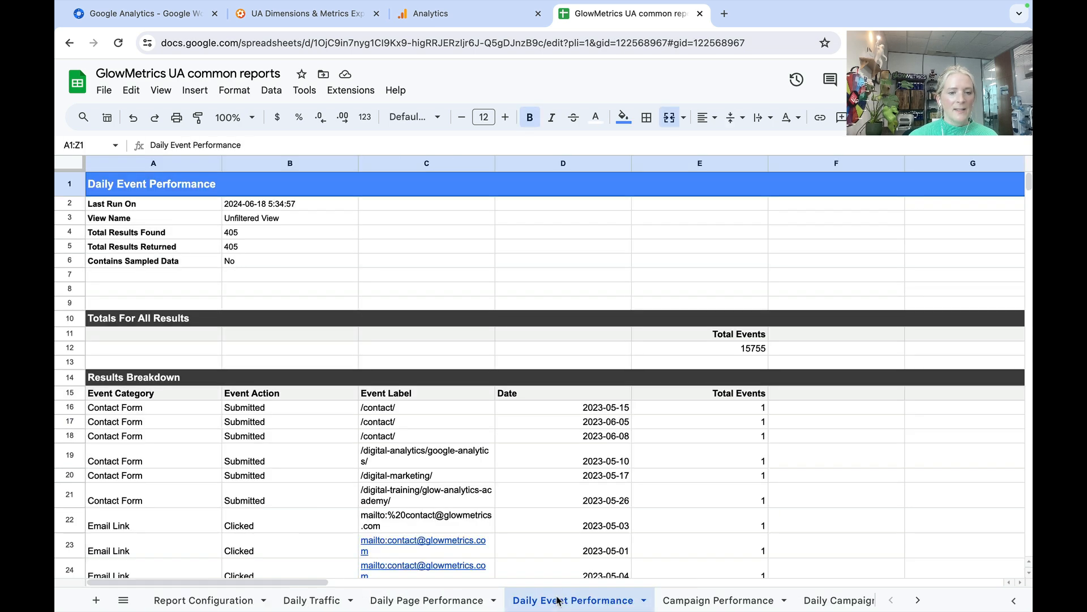
drag(130, 395, 387, 400)
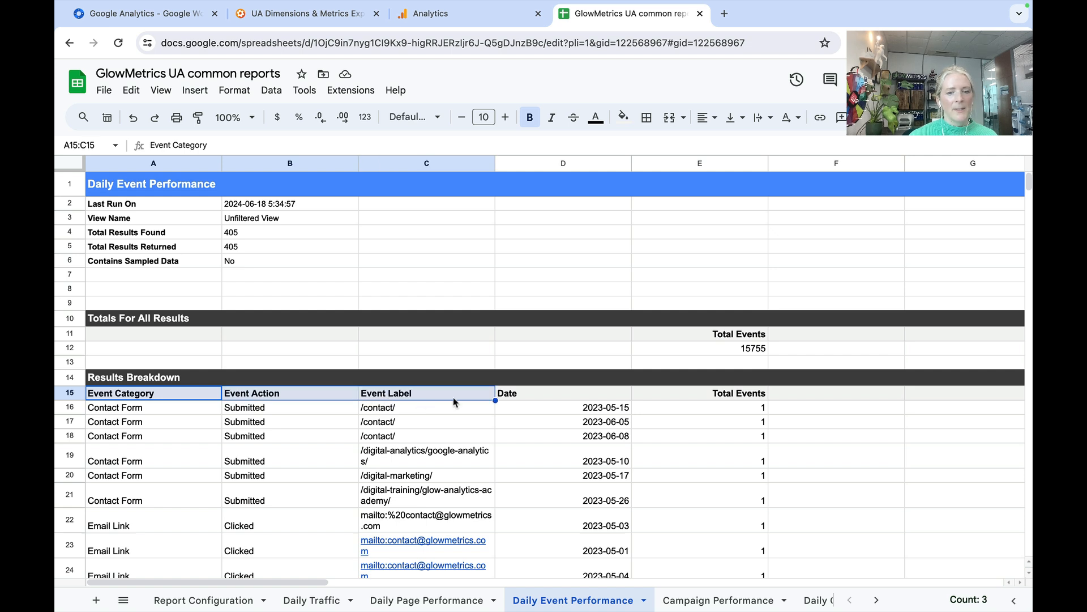
click(554, 398)
click(664, 395)
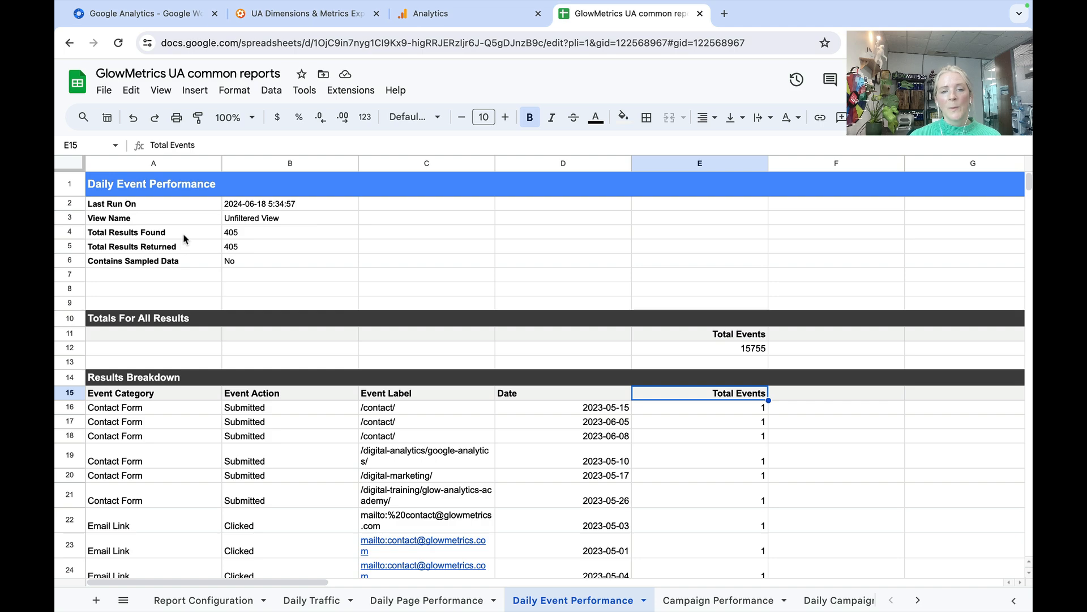
- Take the browser window out of full screen to reveal the other open windows
mouse_move(106, 17)
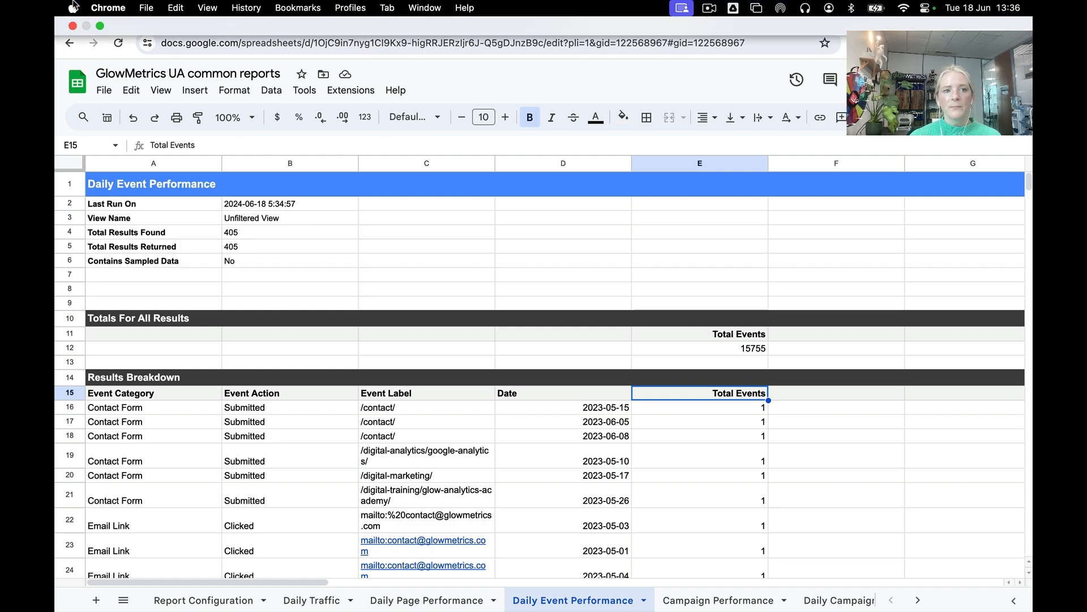
click(101, 26)
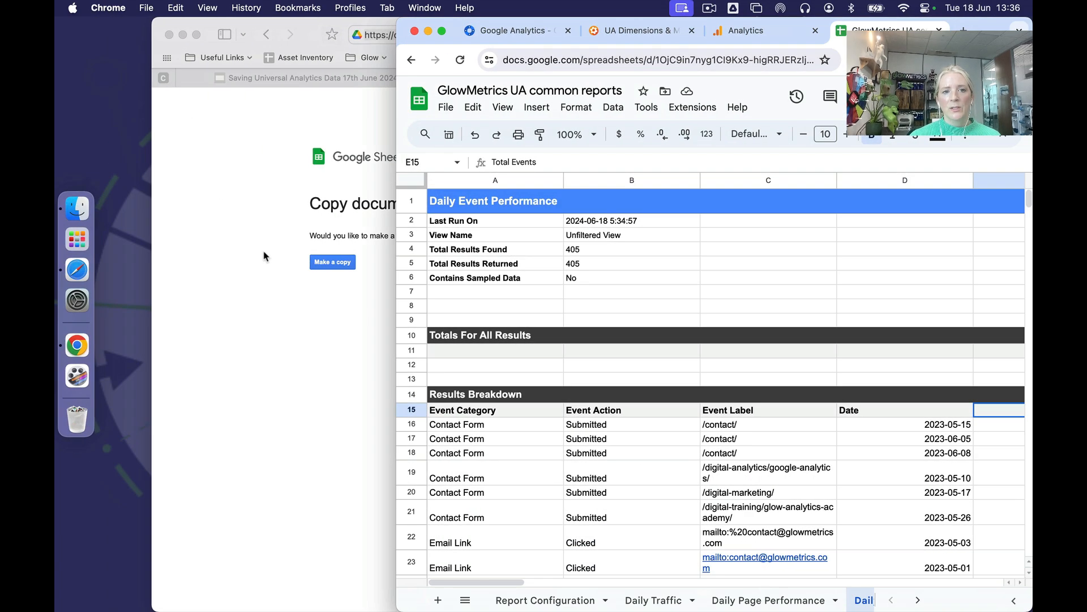